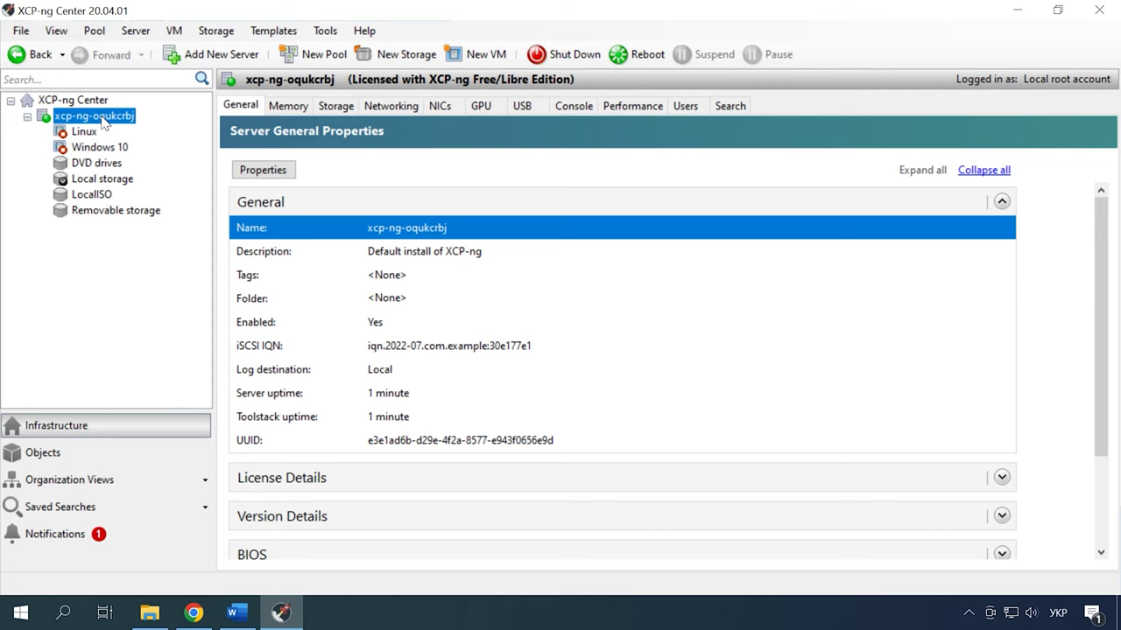
Open the xcp-ng-oqukcrbj server console and log in with the account password.
left_click(576, 108)
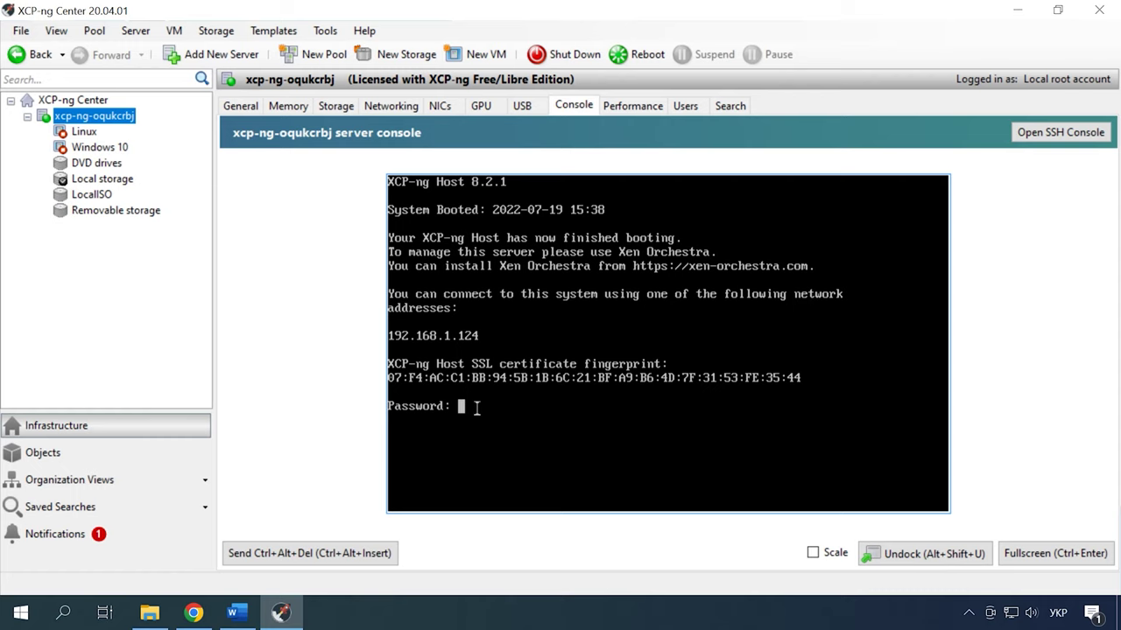
key("alt+shift")
key("Return")
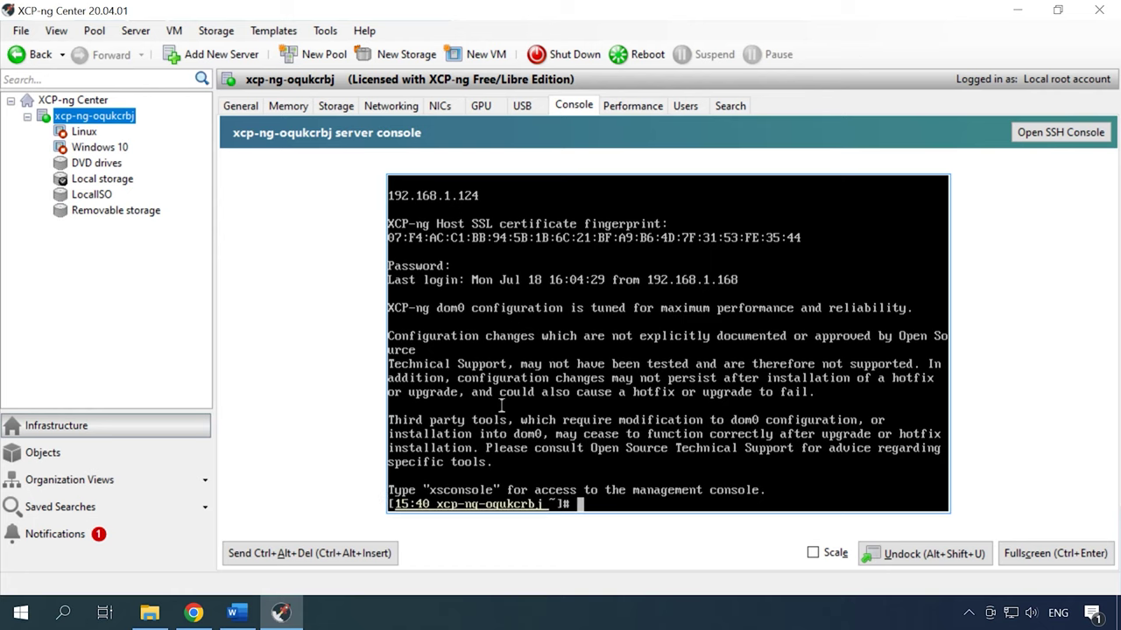
Clear the server console's screen with the clear command.
type("clean")
key("Return")
type("clear")
key("Return")
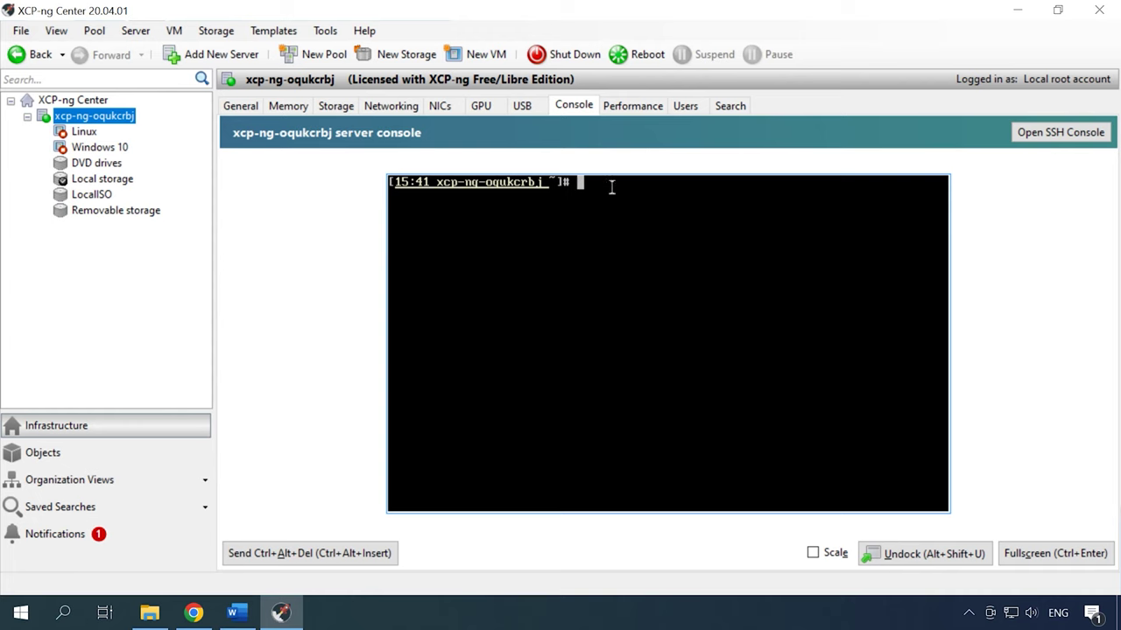
List the host's virtual machines with xe vm-list and highlight the UUIDs of the Windows 10 and Linux machines.
type("xe vm-list")
key("Return")
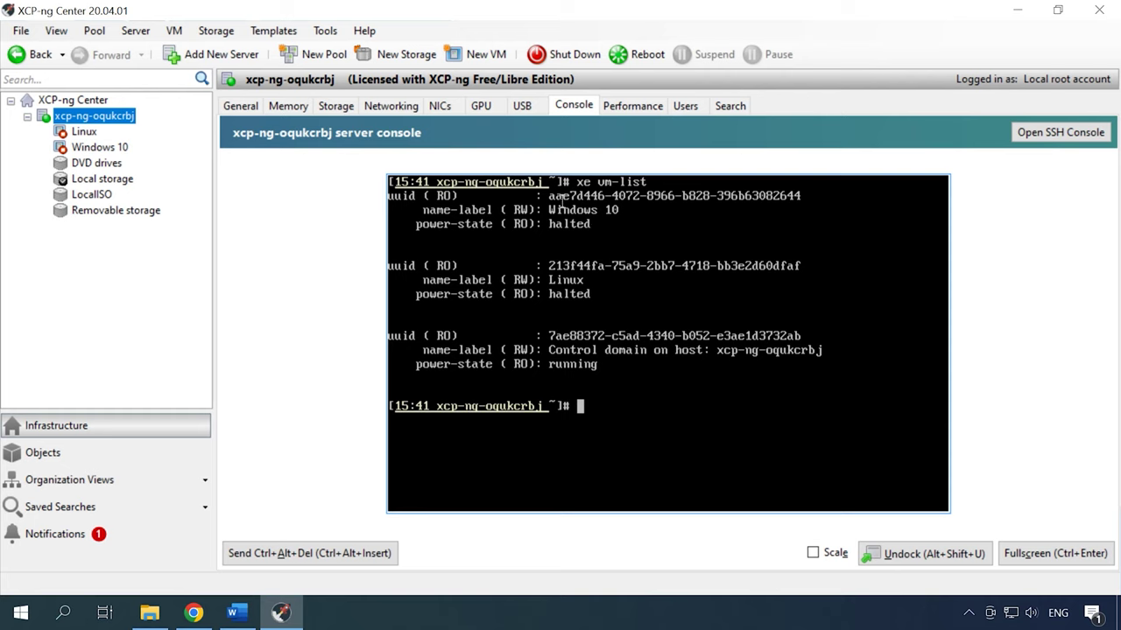
left_click_drag(549, 195, 814, 200)
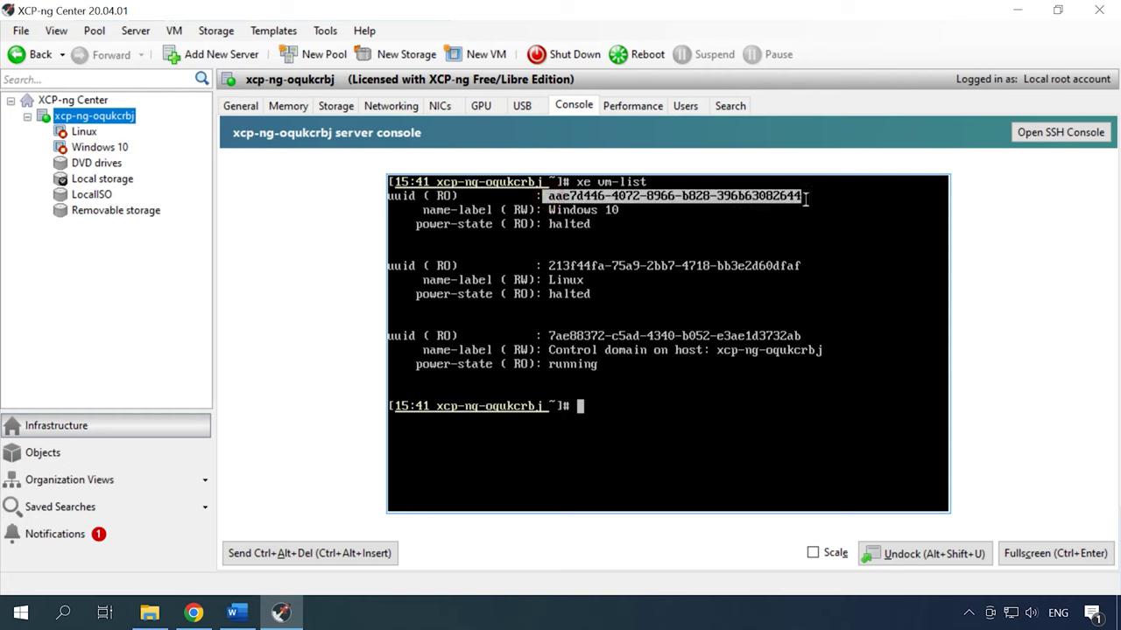
left_click_drag(546, 264, 817, 272)
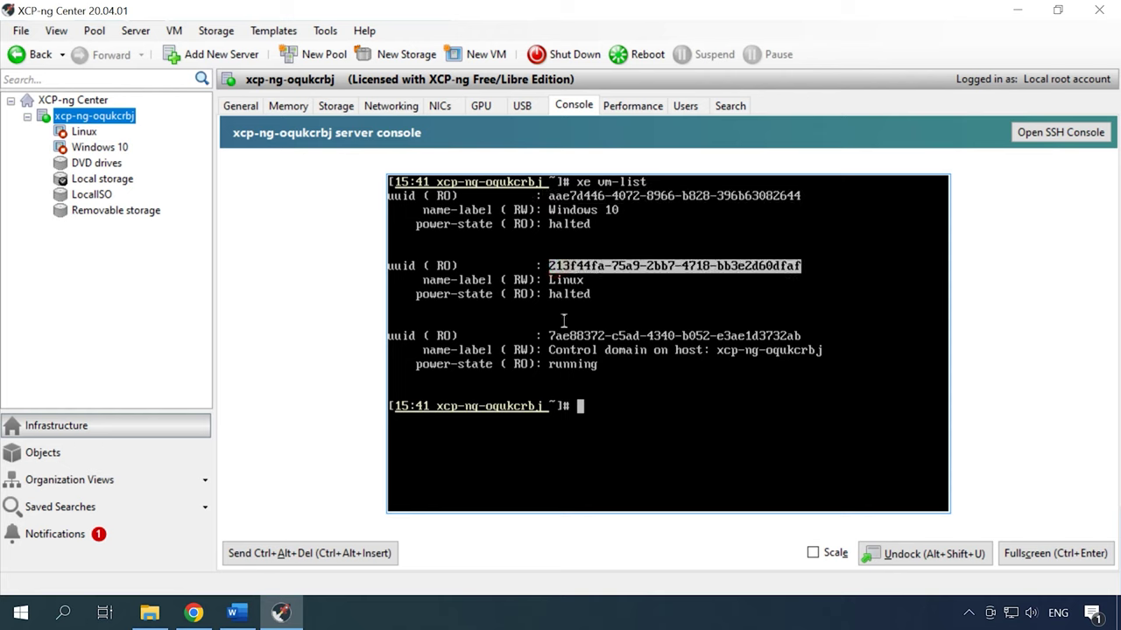
left_click(624, 313)
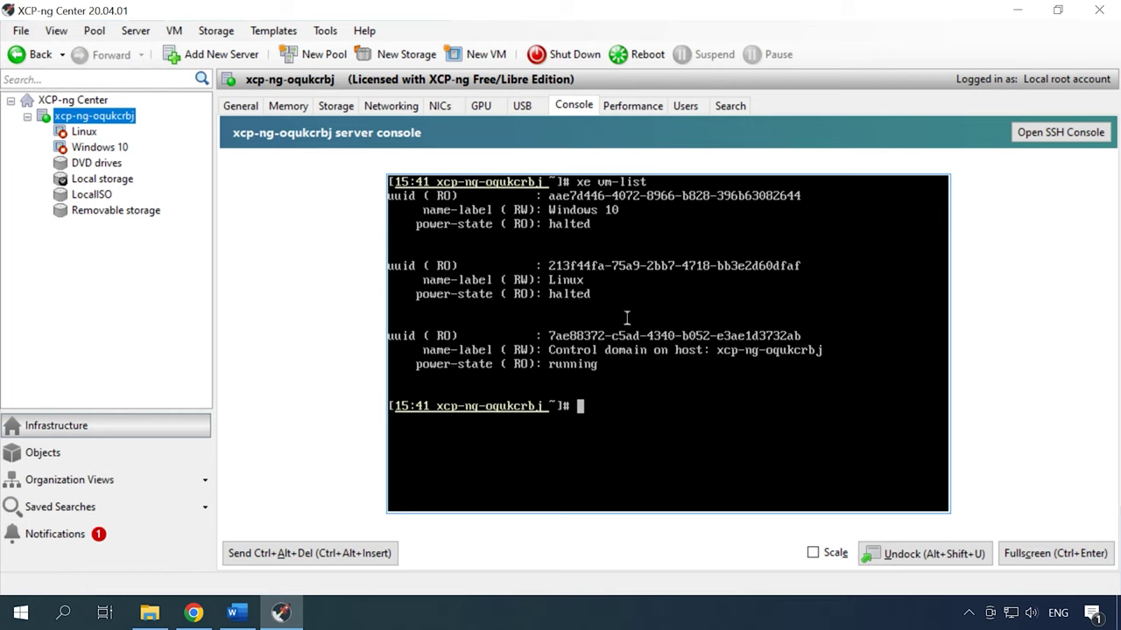
key("ctrl+v")
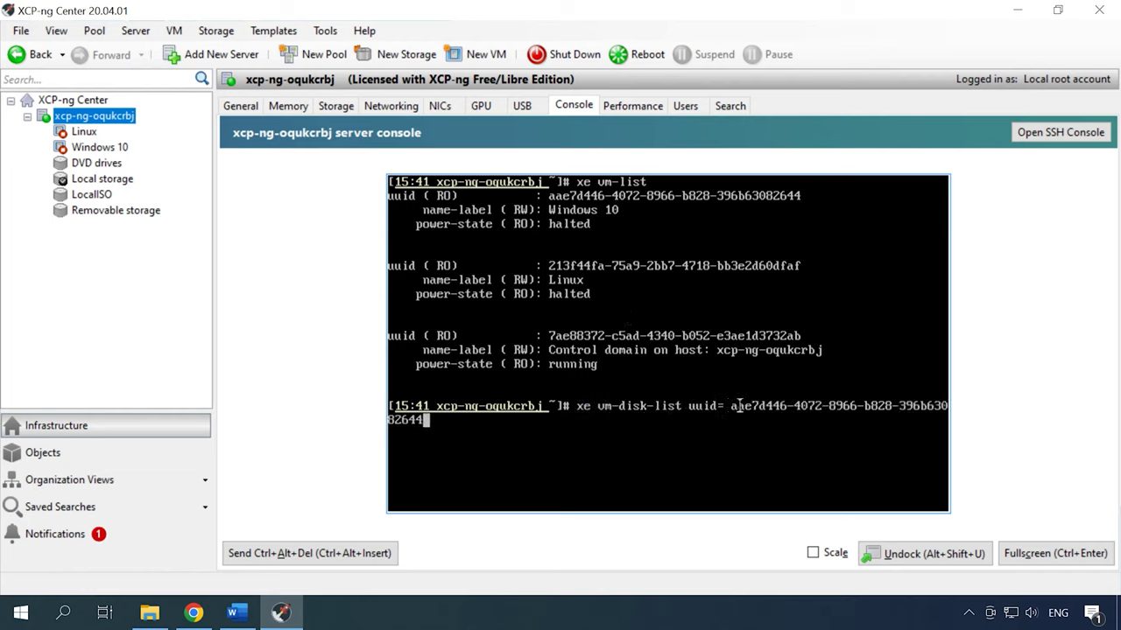
left_click_drag(738, 406, 475, 426)
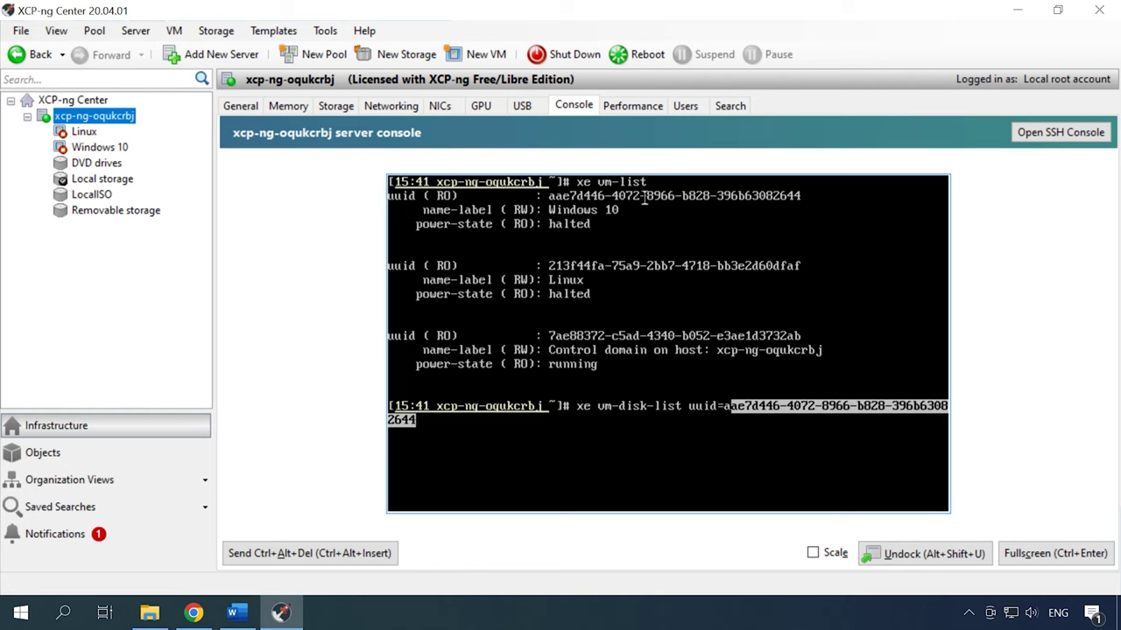
left_click_drag(550, 196, 811, 200)
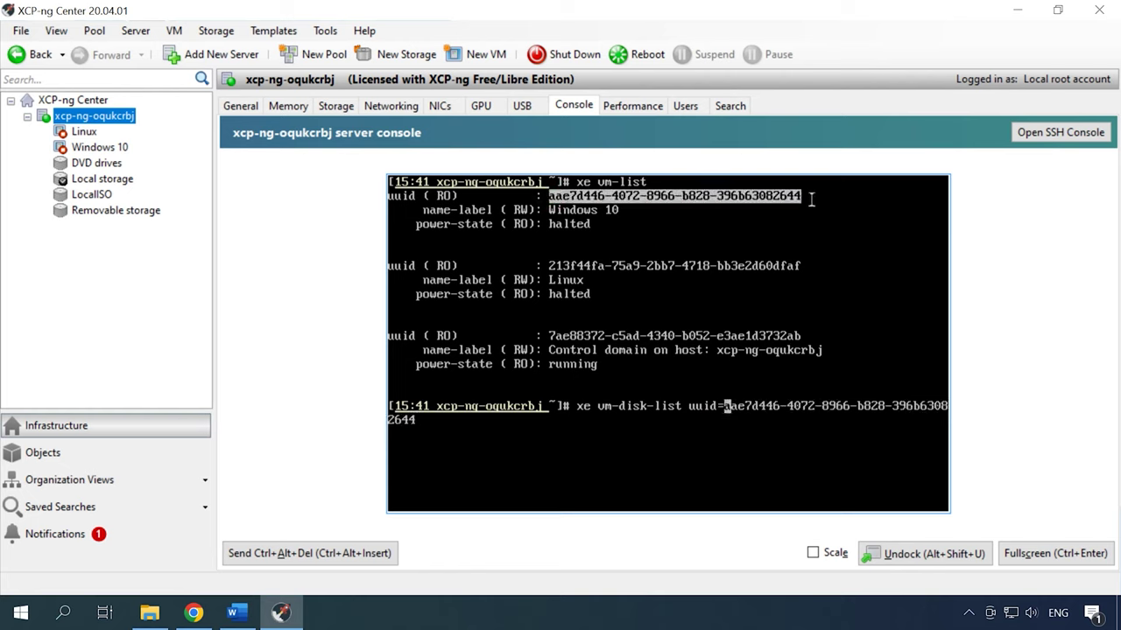
left_click(716, 425)
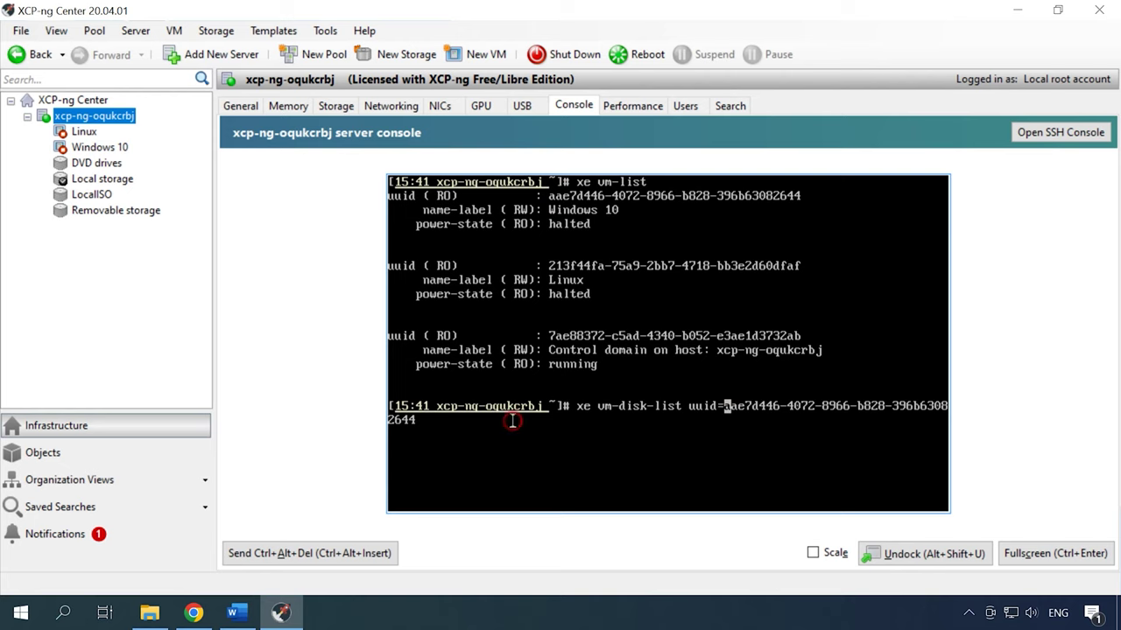
key("Return")
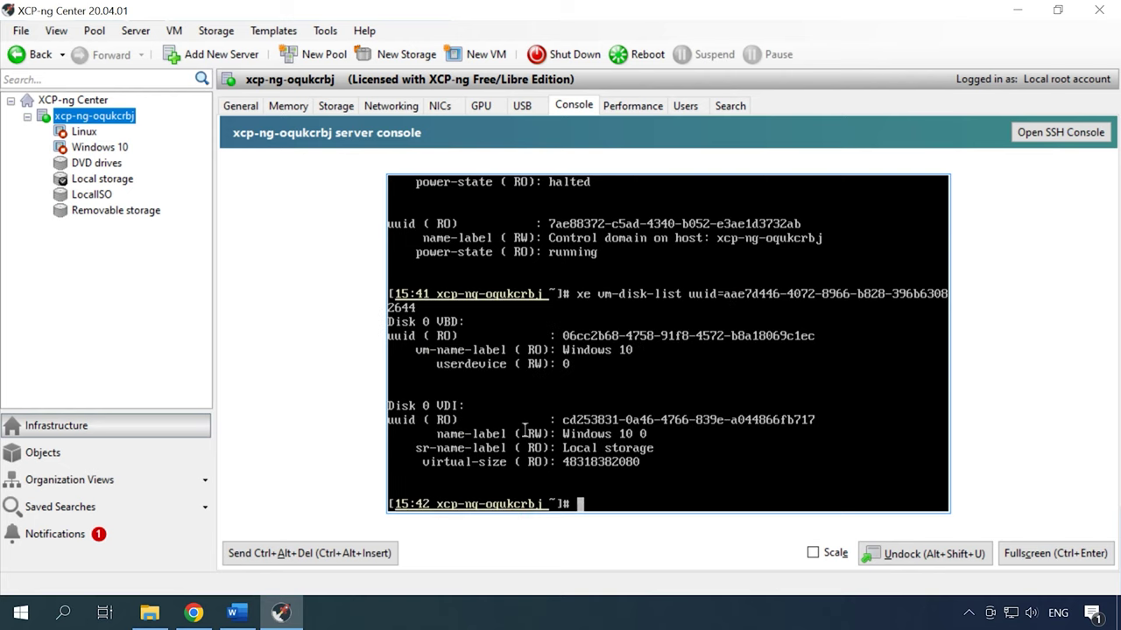
Look up the disk's storage repository with xe sr-list name-label=Local\ storage and highlight its UUID.
left_click_drag(565, 449, 656, 451)
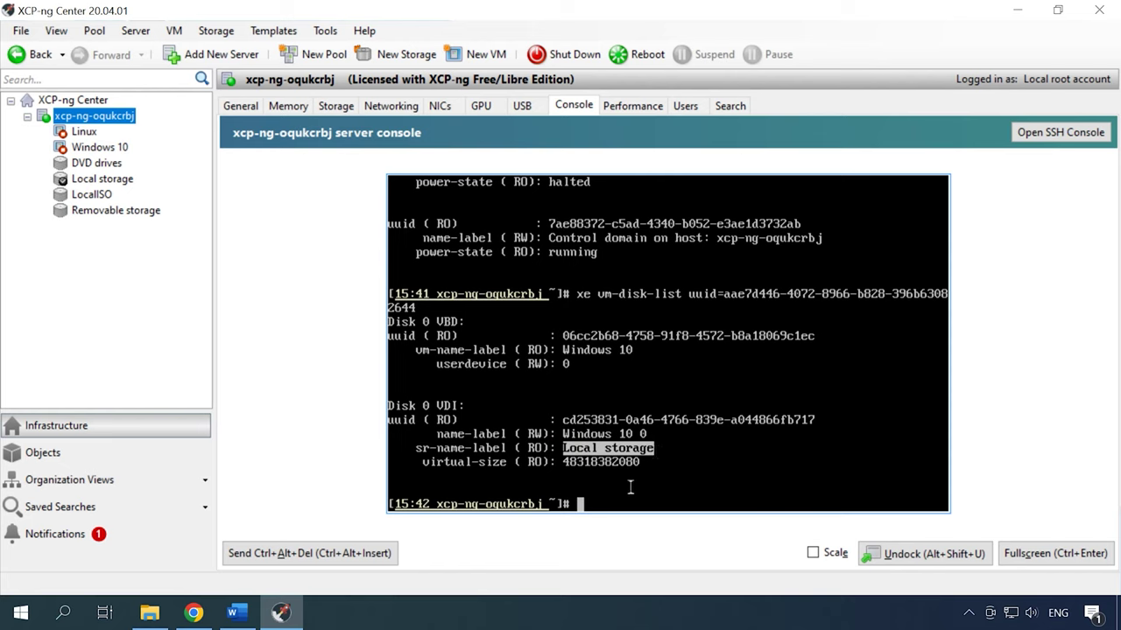
type("xe sr-list name-label=Local\\ storage")
left_click_drag(836, 505, 733, 513)
left_click_drag(658, 448, 565, 450)
left_click(650, 449)
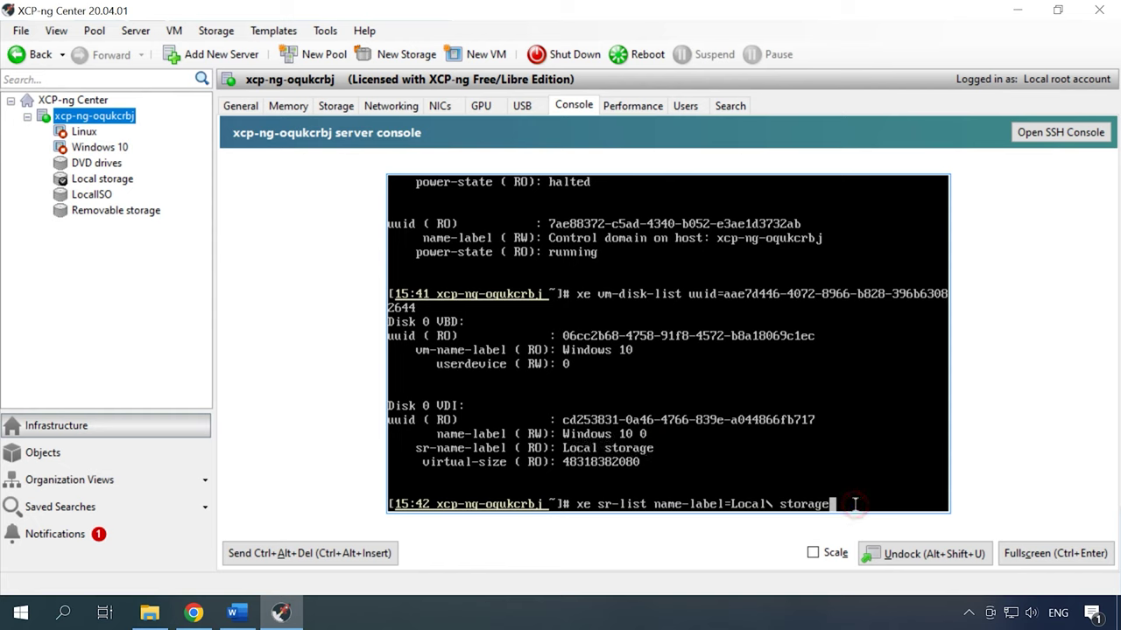
key("Return")
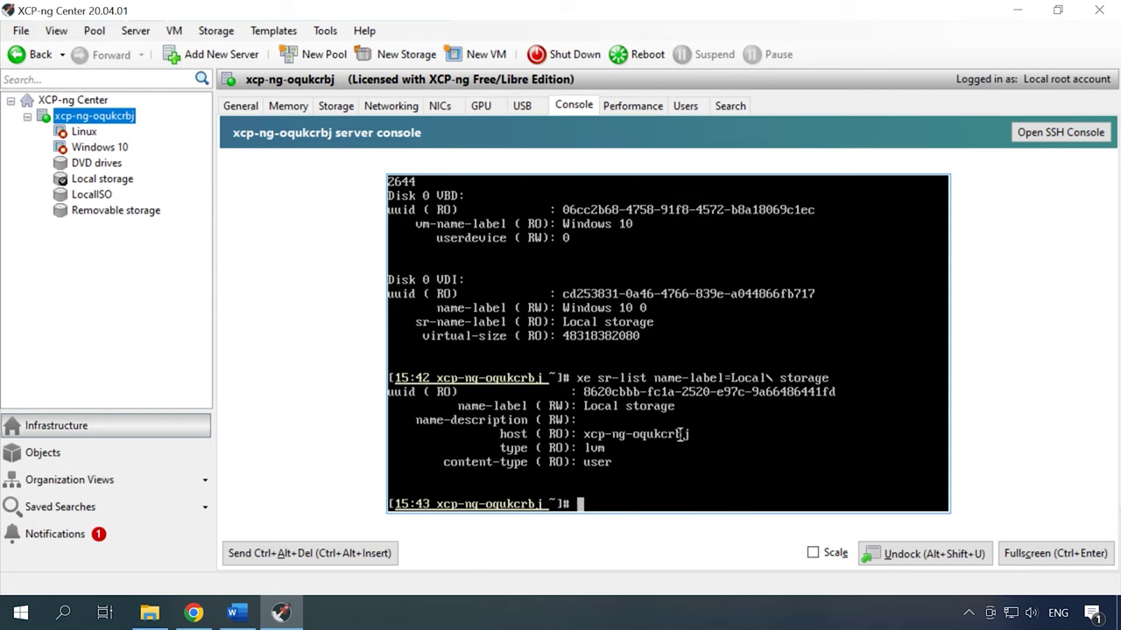
left_click_drag(585, 391, 841, 395)
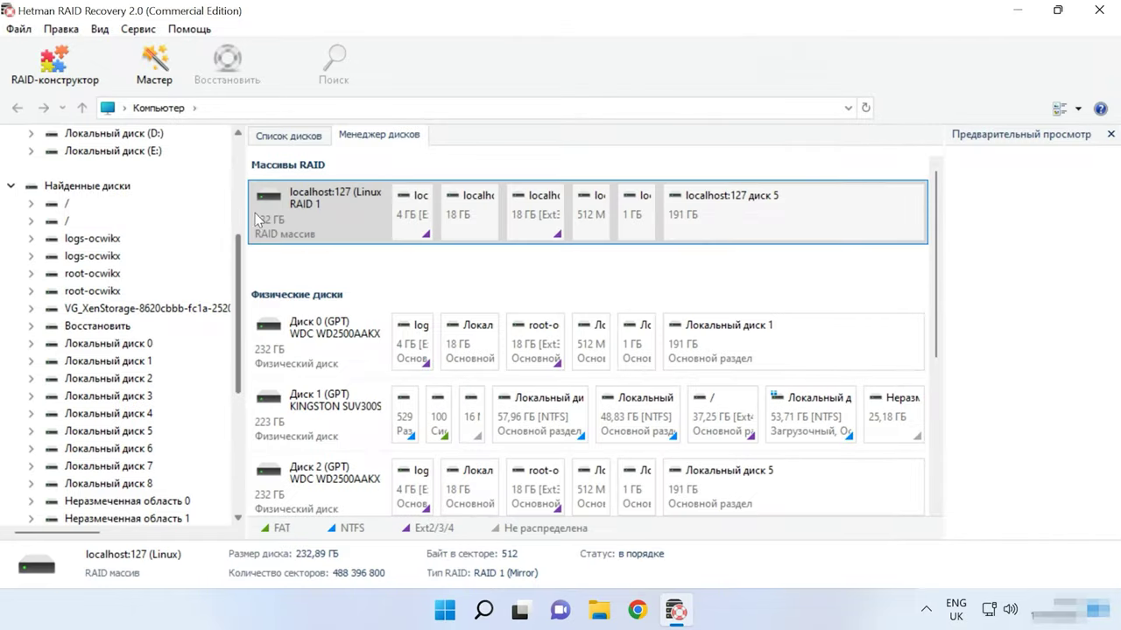
In Hetman RAID Recovery, examine the general and RAID properties of the localhost:127 (Linux) array, including its member disks.
right_click(359, 211)
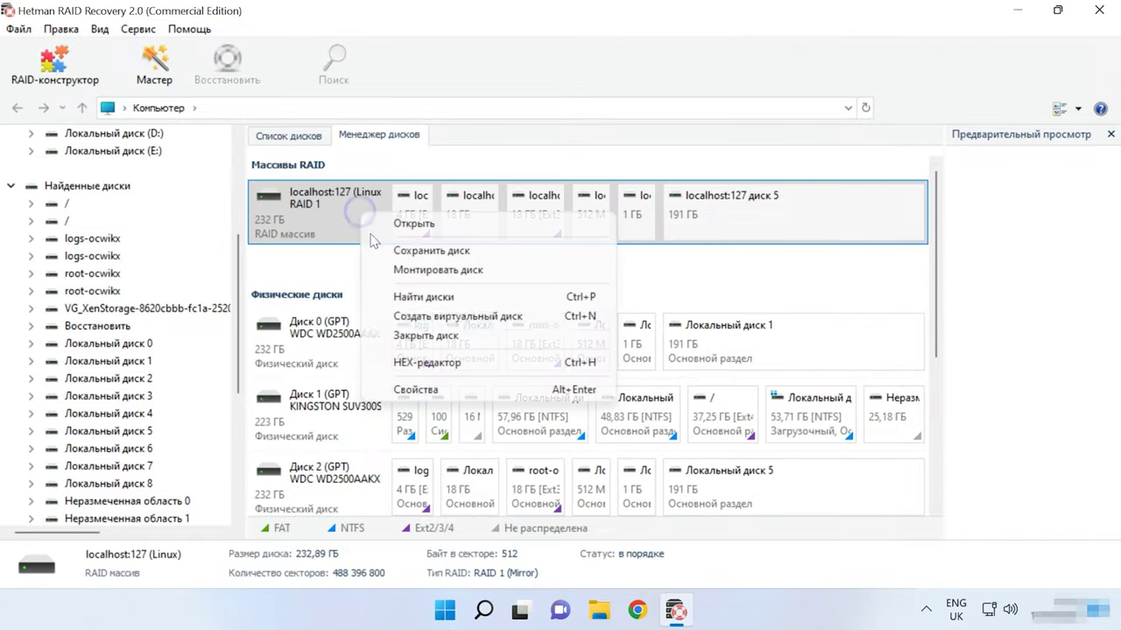
left_click(424, 391)
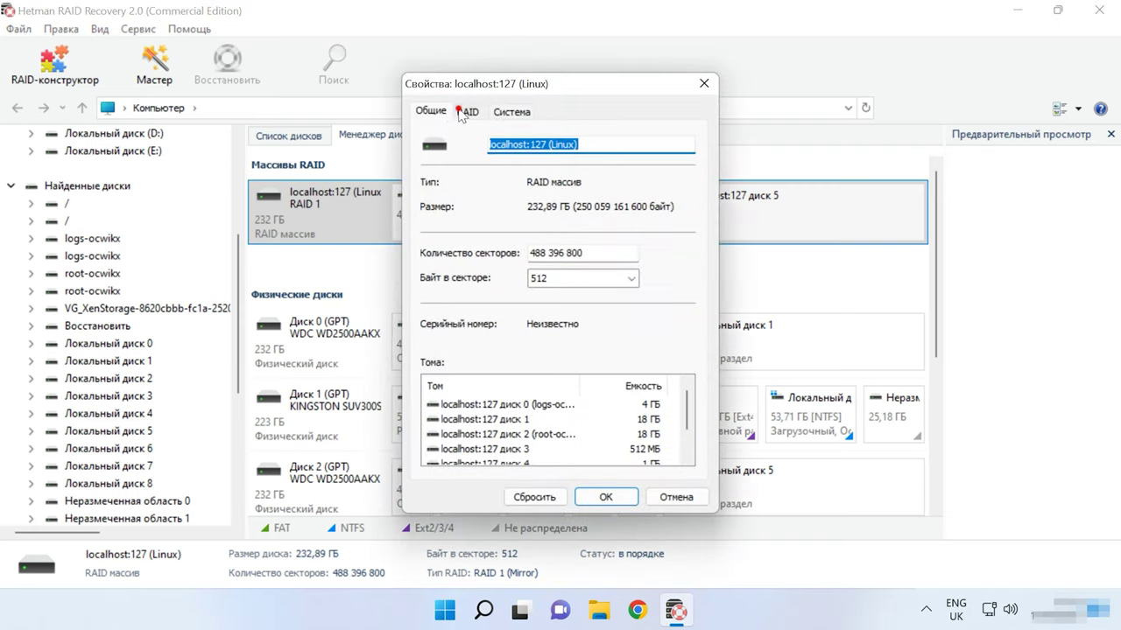
left_click(465, 111)
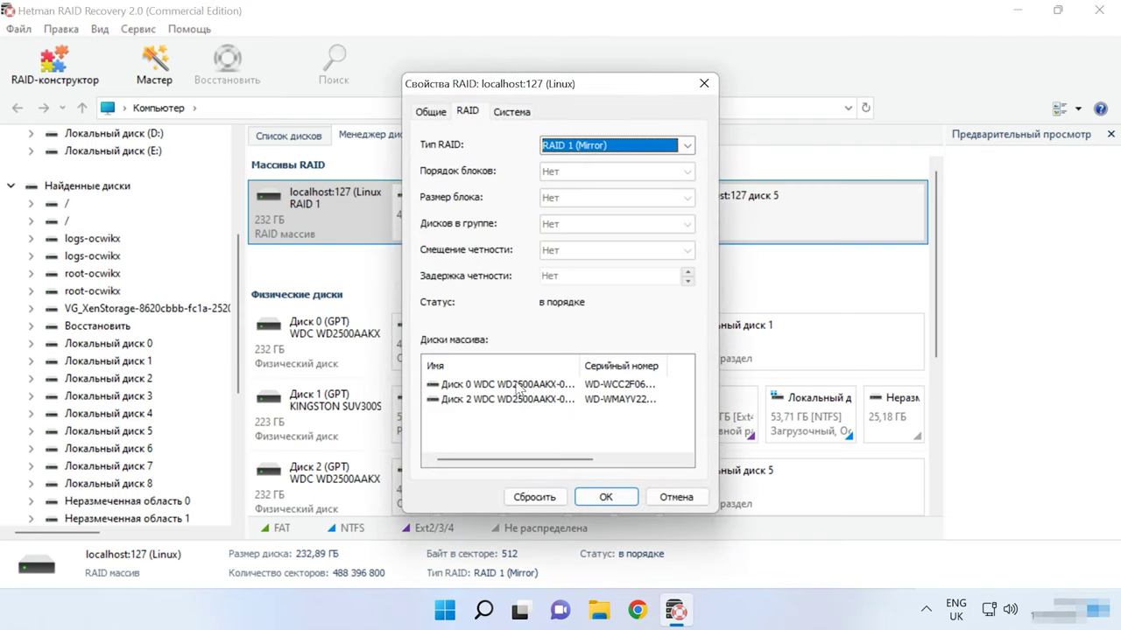
left_click(604, 496)
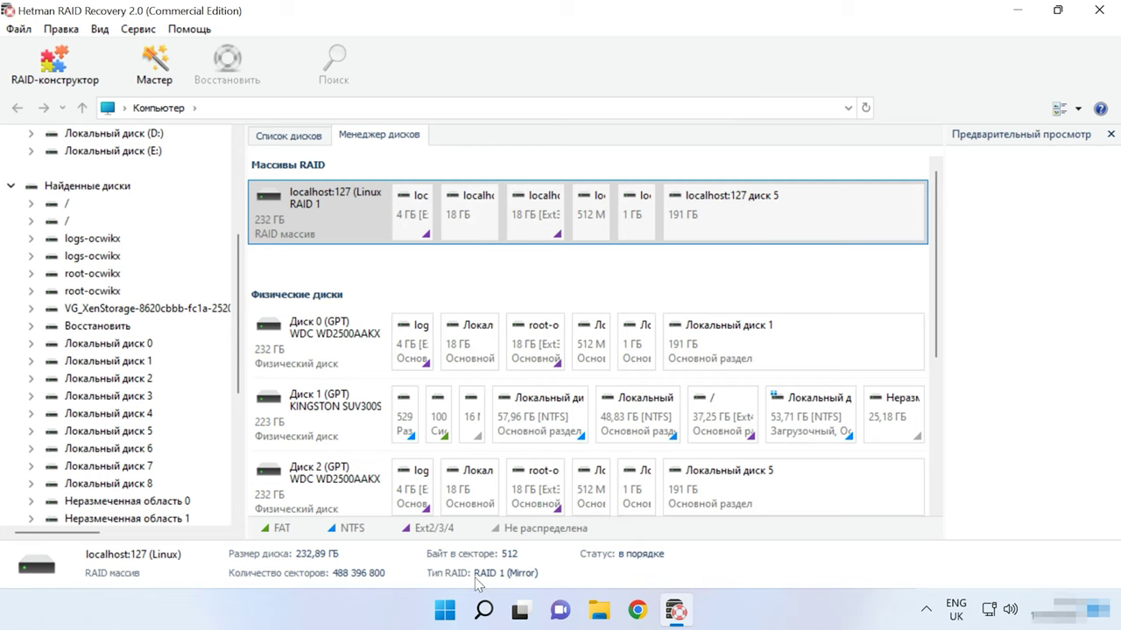
Examine the two VG_XenStorage virtual machine disks, 45,09 ГБ and 30,07 ГБ, in the disk manager.
scroll(435, 438, "down", 5)
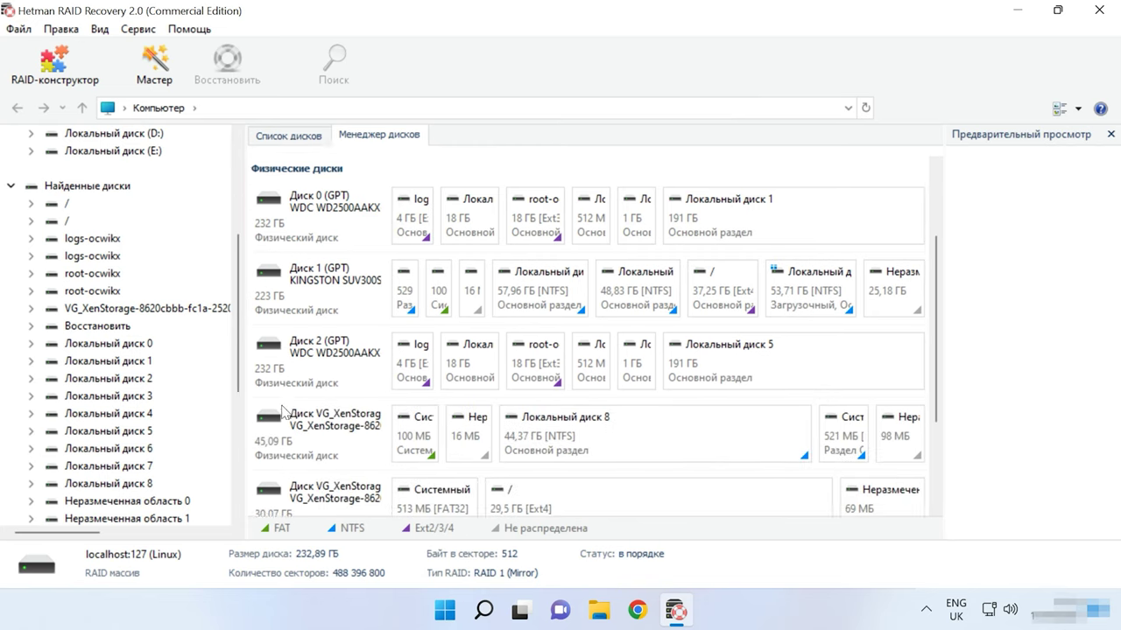
left_click(318, 371)
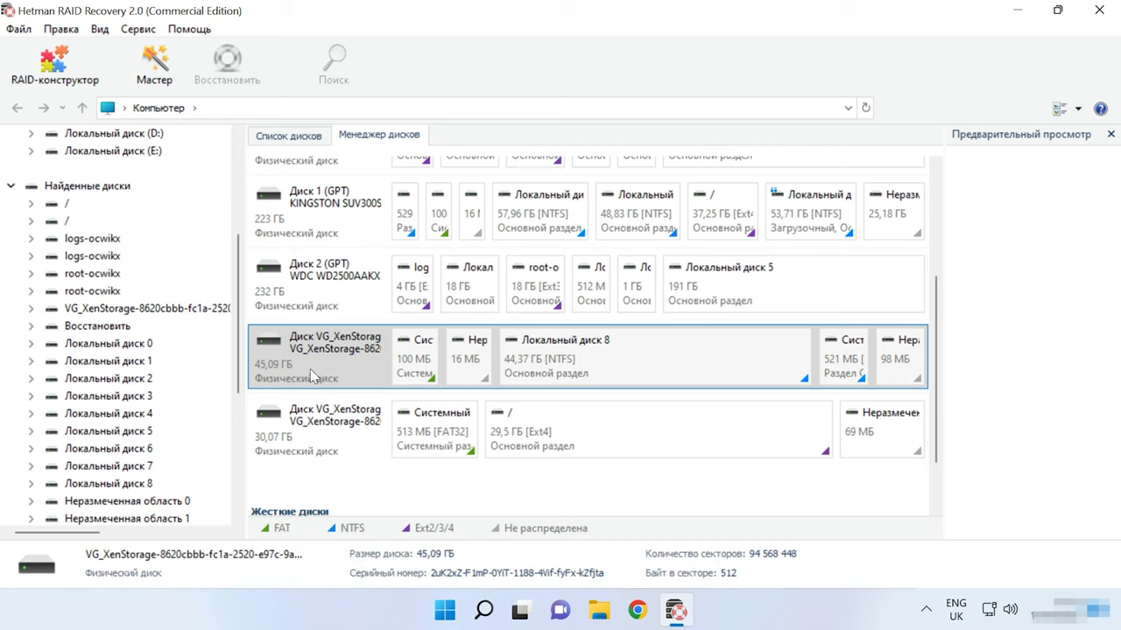
left_click(343, 424)
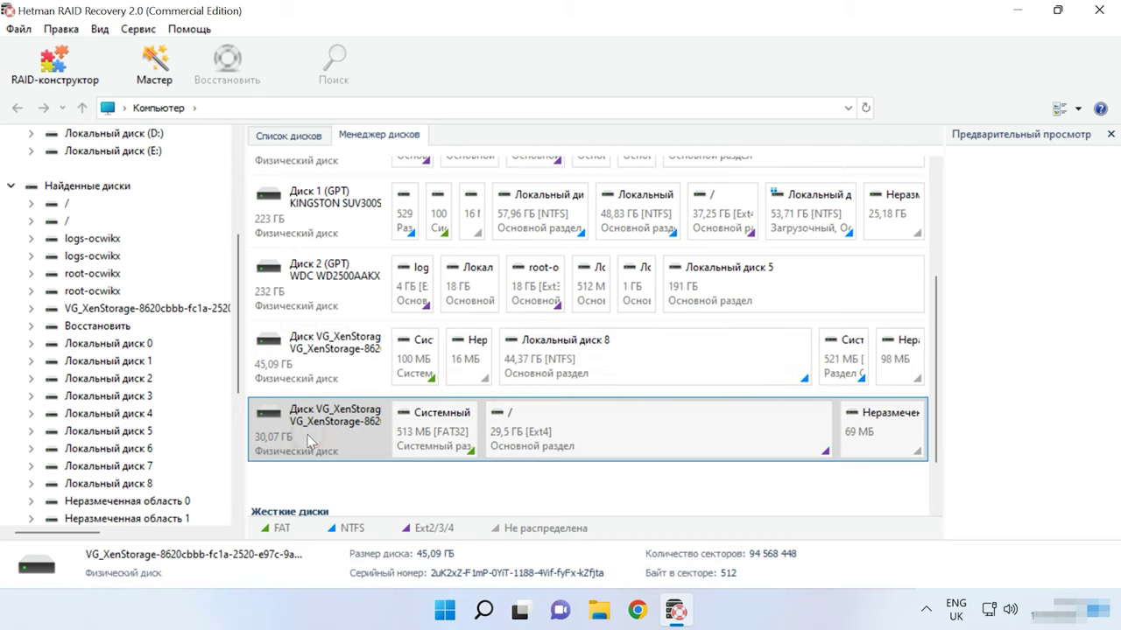
left_click(365, 370)
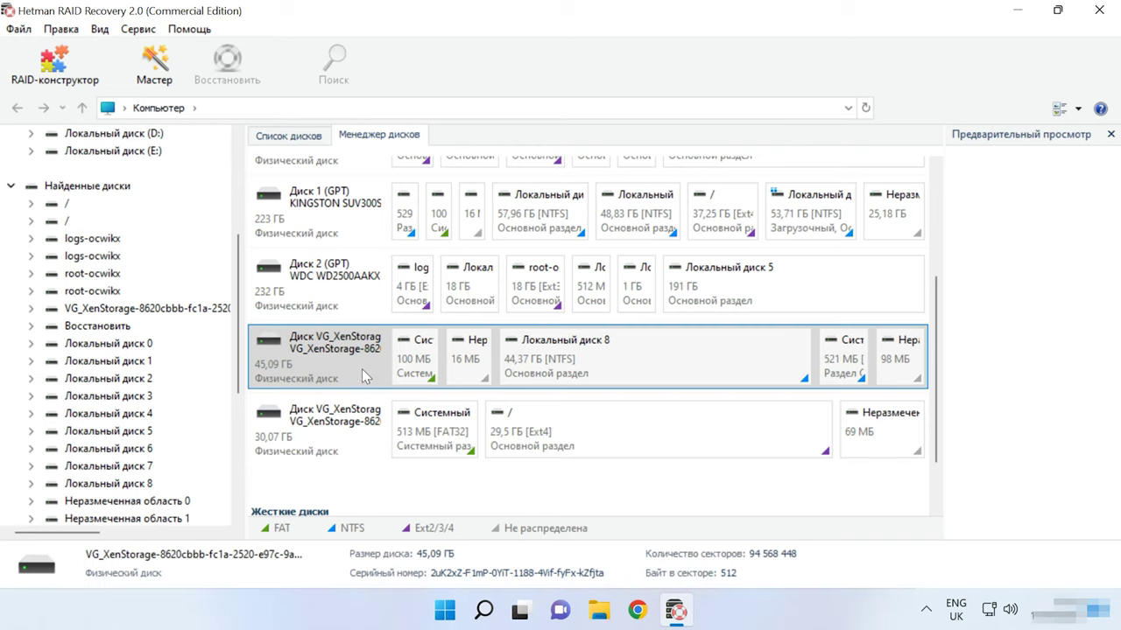
Run a quick scan (Быстрое сканирование) of Локальный диск 8 on the 45,09 ГБ VG_XenStorage disk and open its contents.
left_click(560, 363)
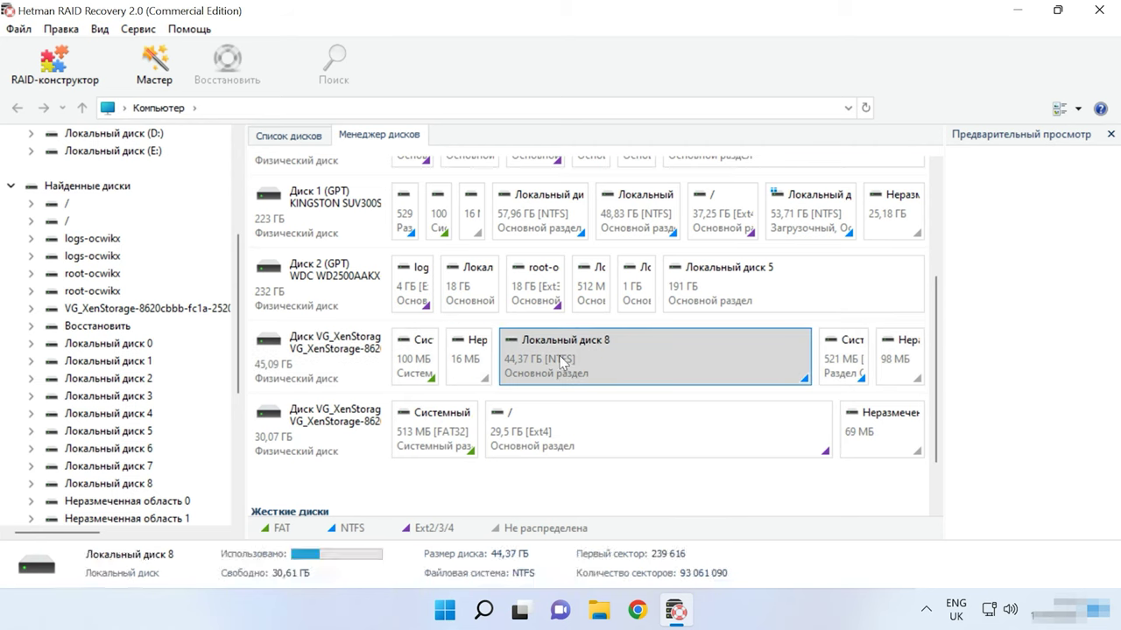
right_click(664, 354)
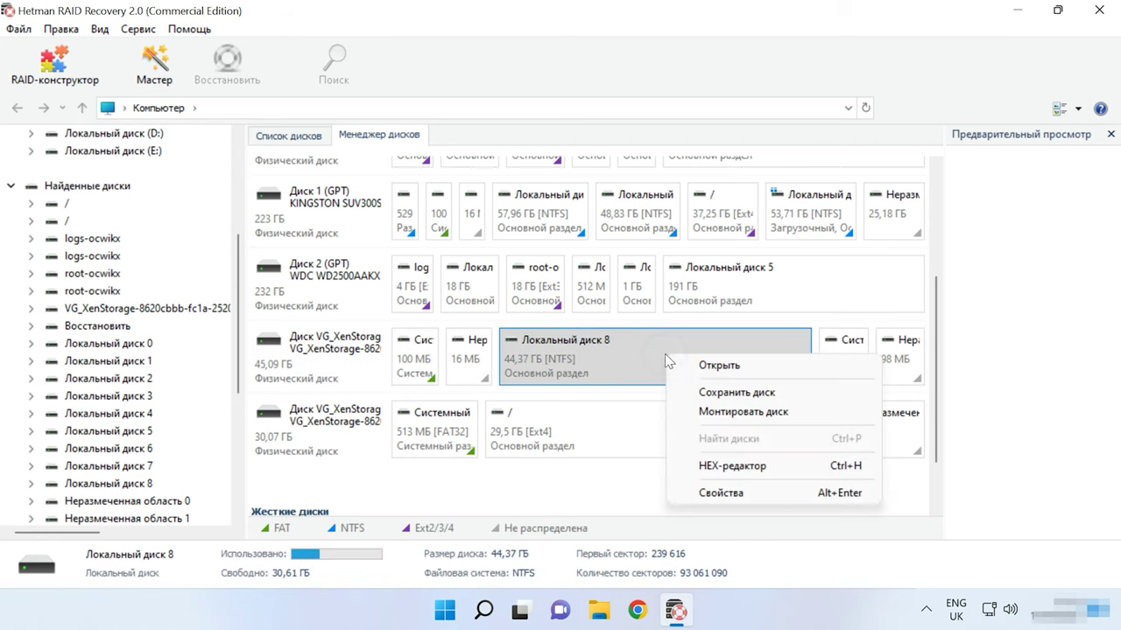
left_click(749, 367)
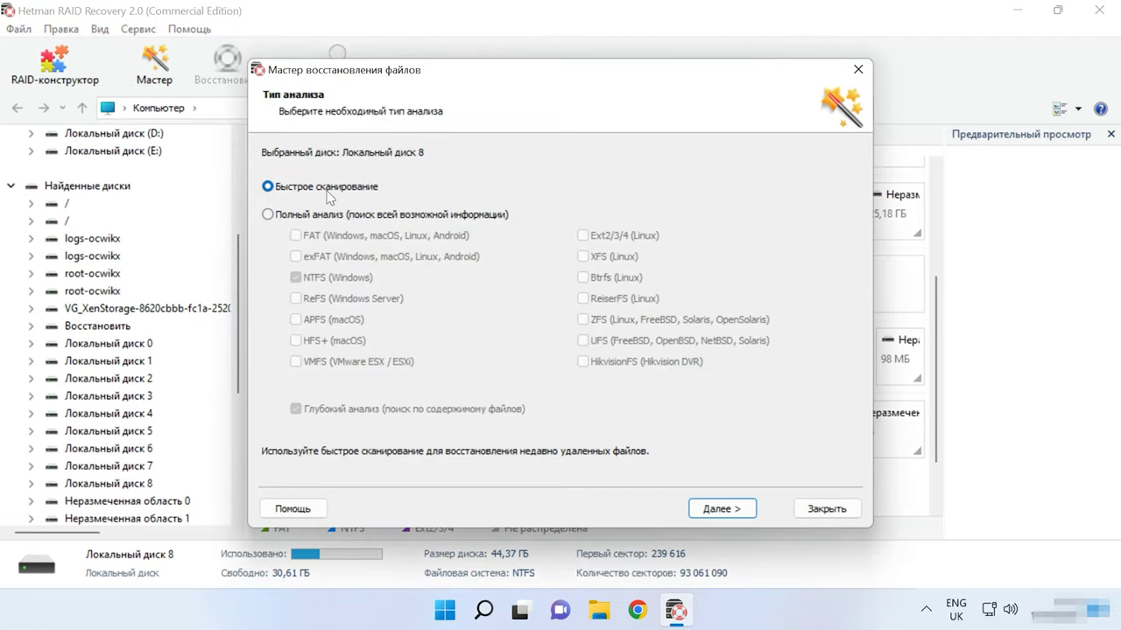
left_click(727, 509)
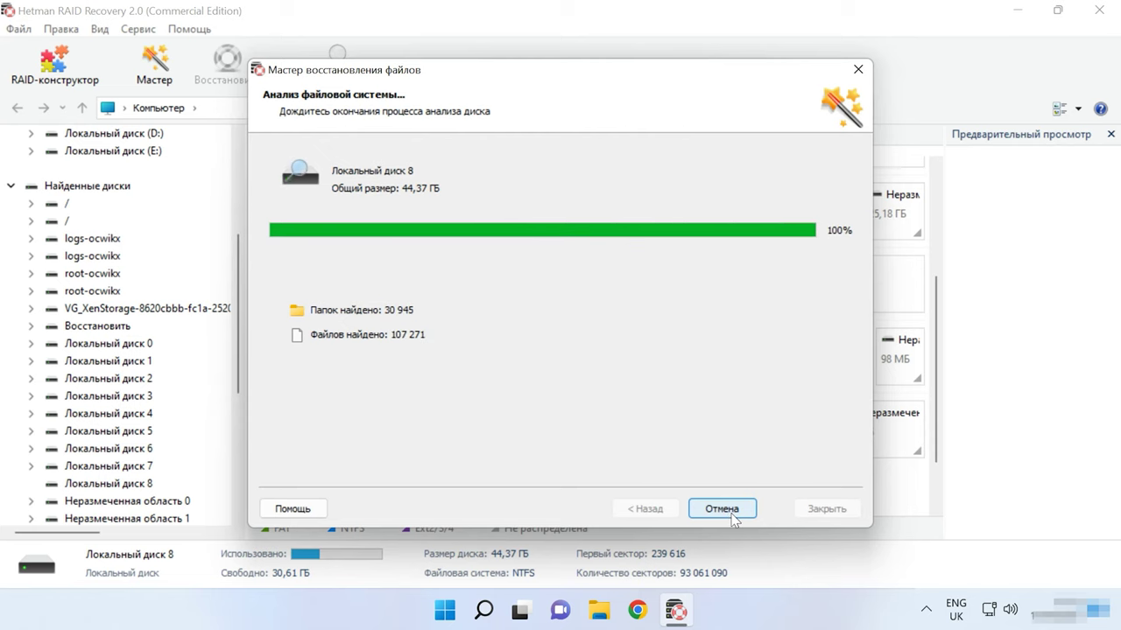
left_click(727, 510)
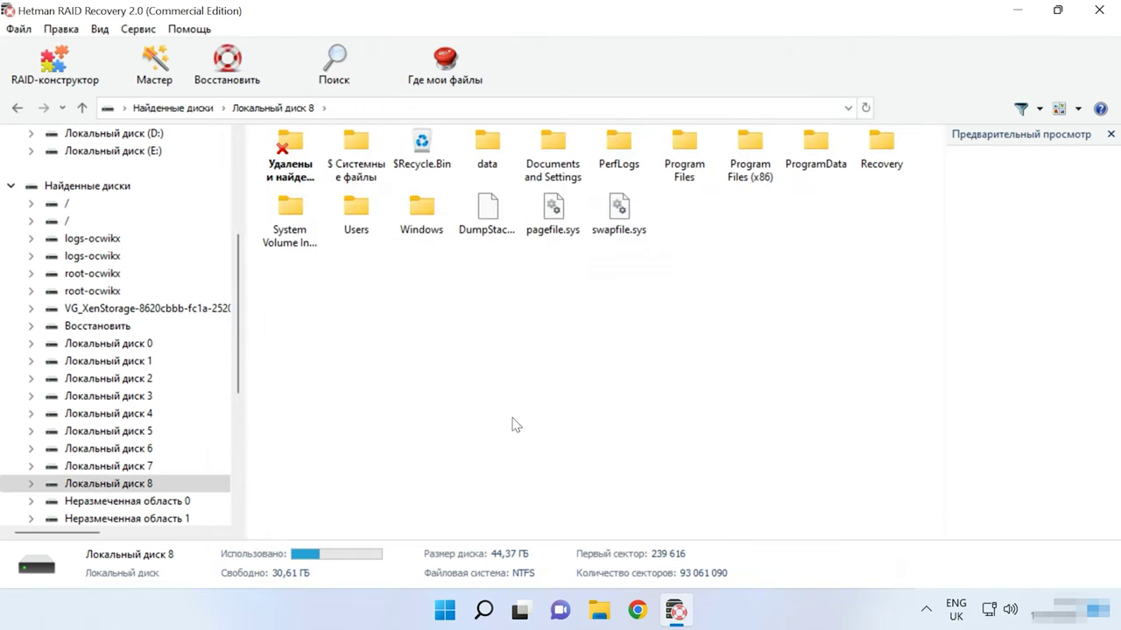
scroll(88, 254, "up", 4)
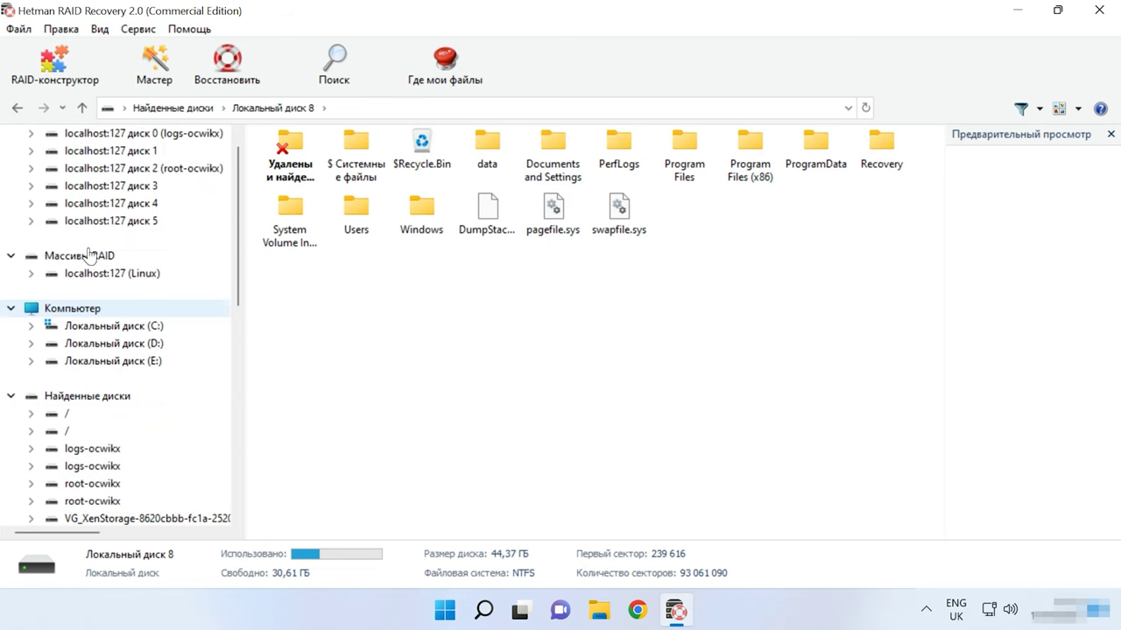
left_click(90, 308)
left_click(617, 359)
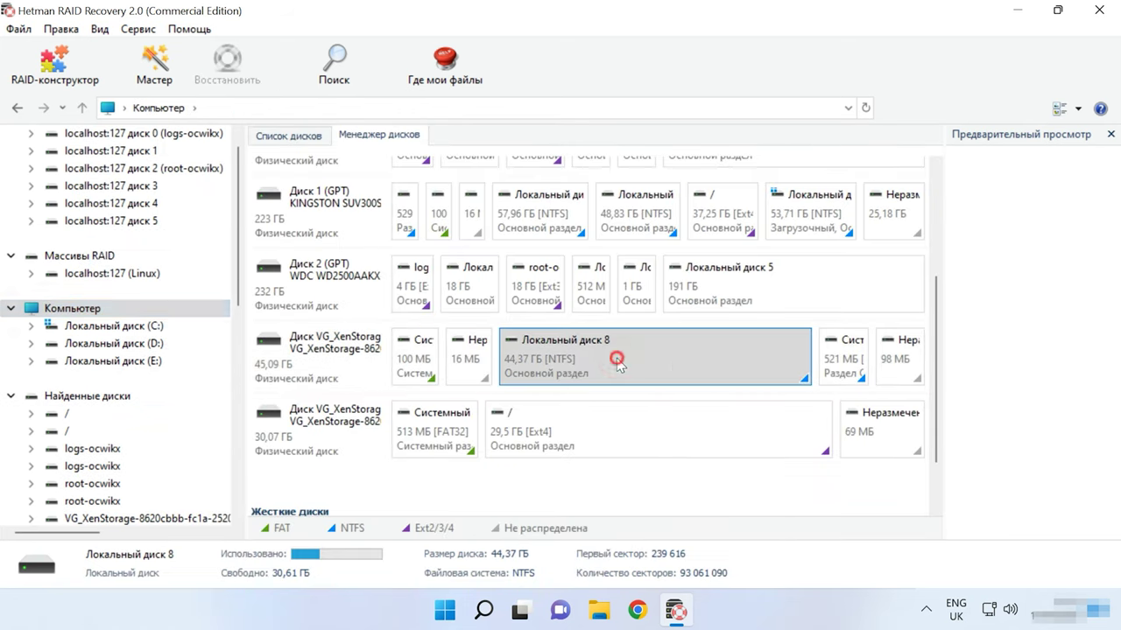
right_click(681, 361)
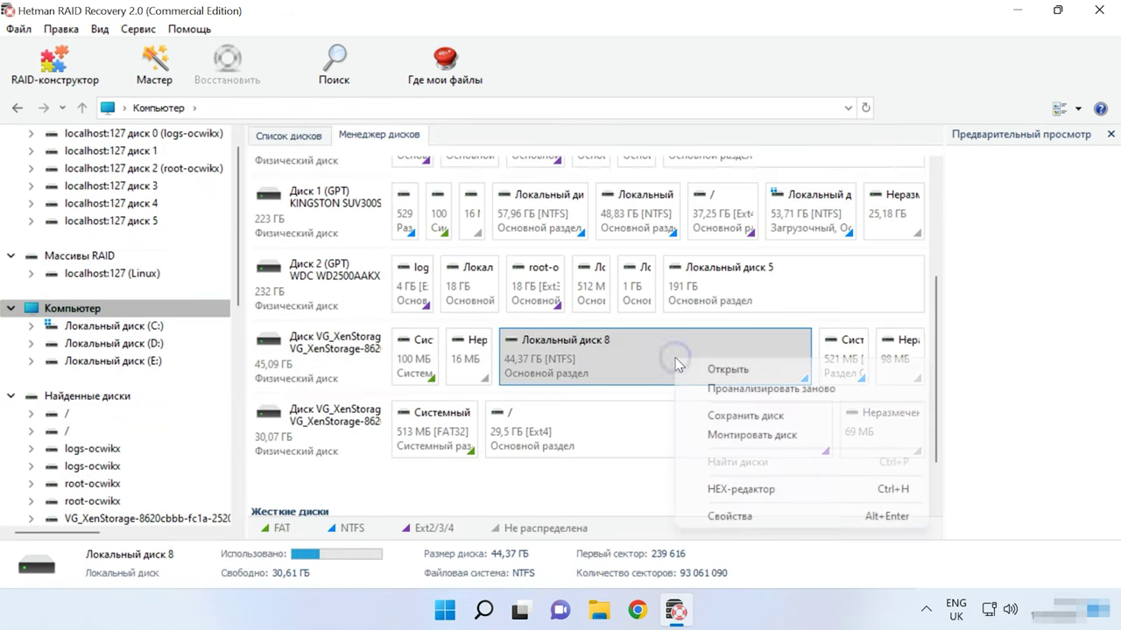
left_click(777, 395)
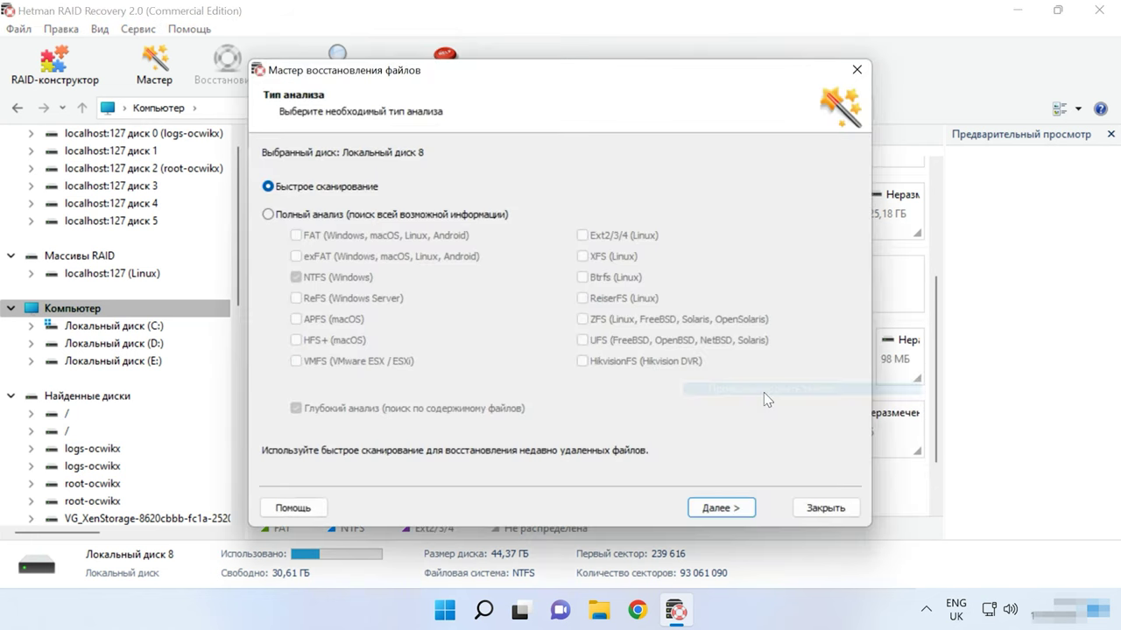
left_click(270, 214)
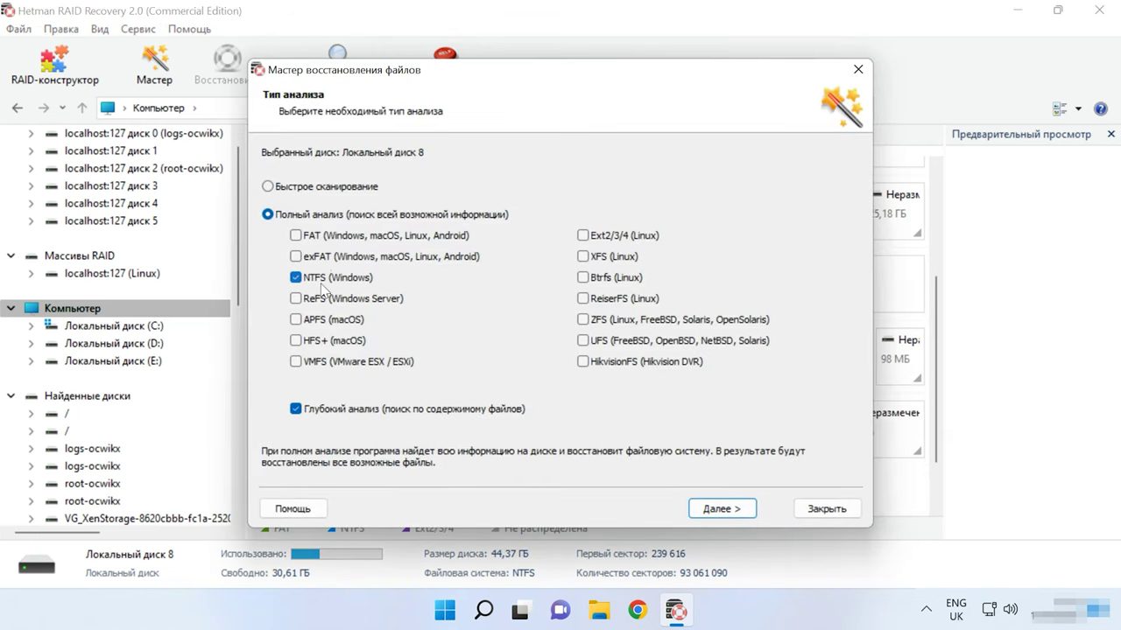
left_click(296, 409)
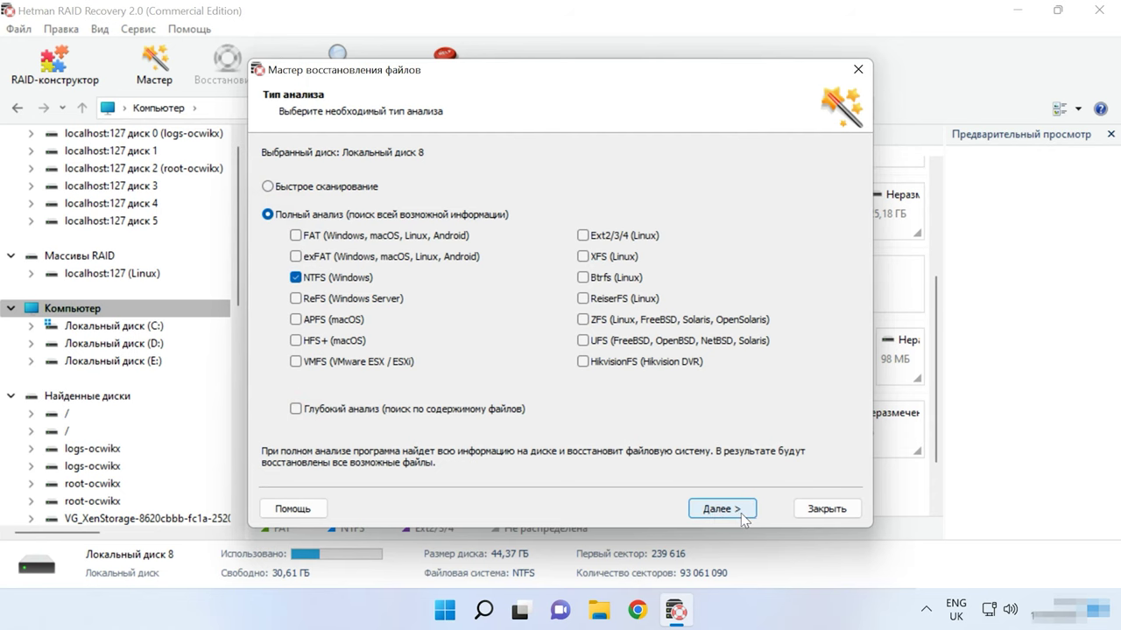
left_click(823, 512)
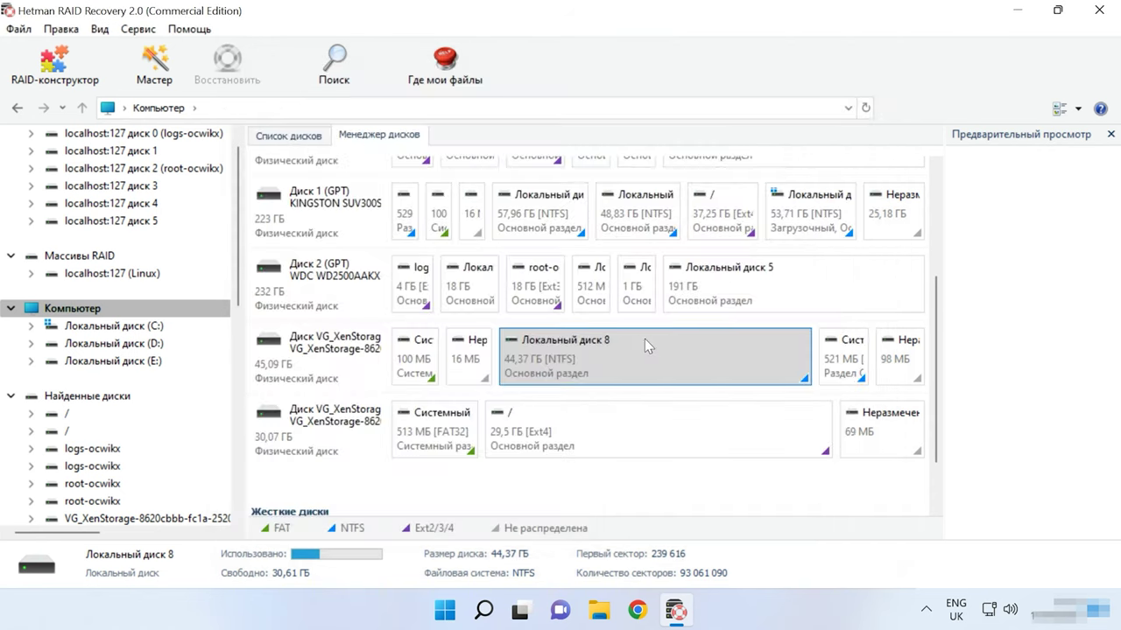
Open the data folder on Локальный диск 8 and display its contents as large thumbnails.
double_click(644, 343)
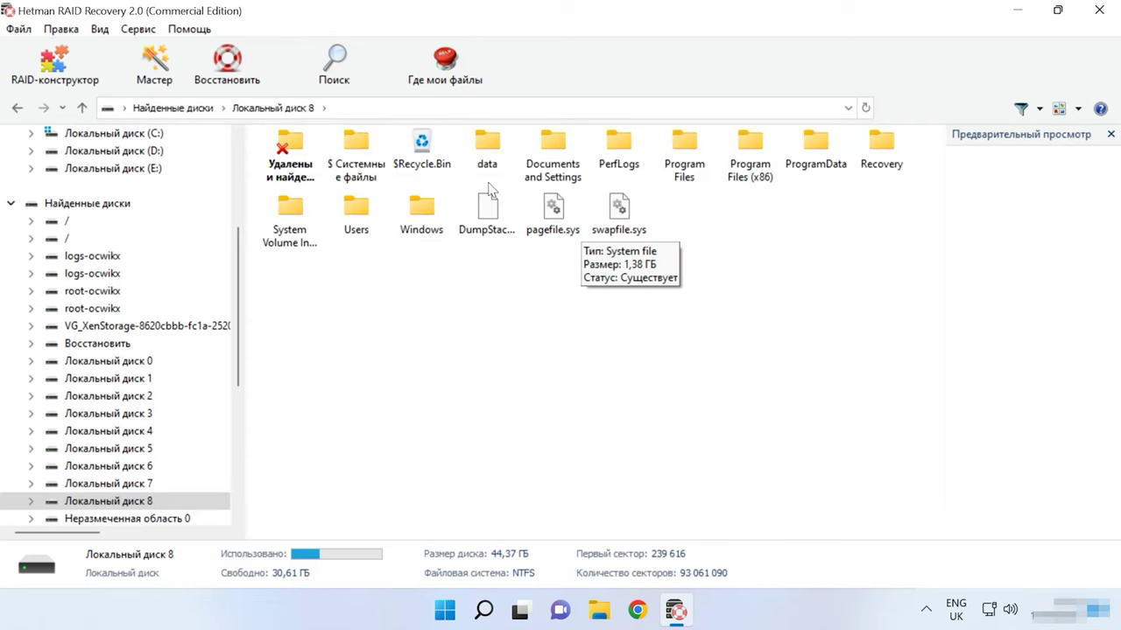
double_click(486, 151)
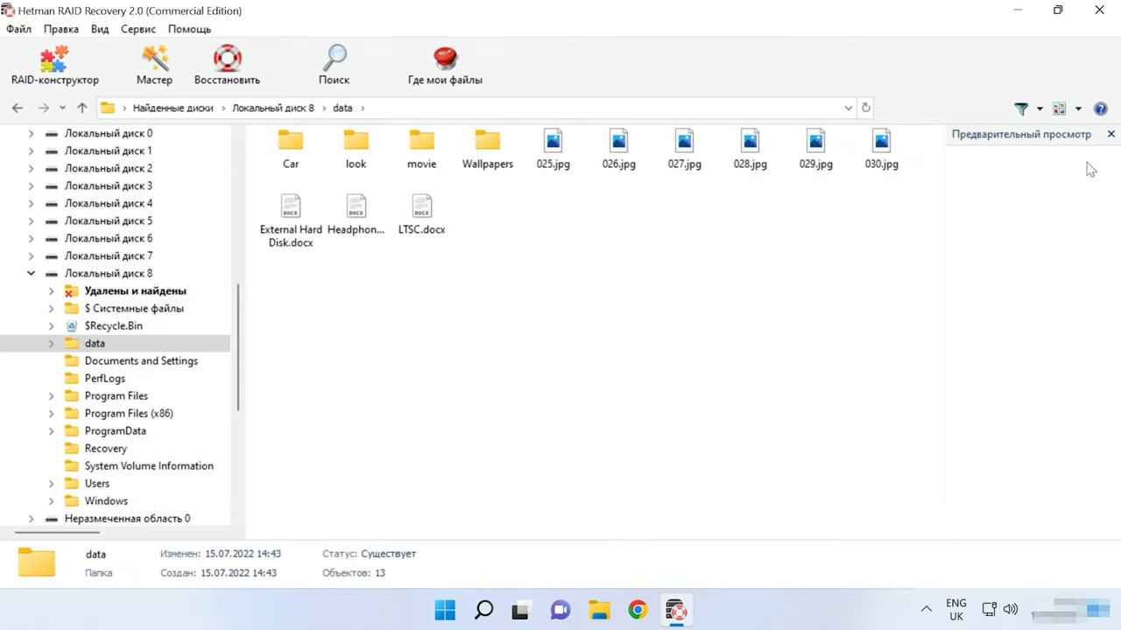
left_click(1078, 109)
left_click(1066, 131)
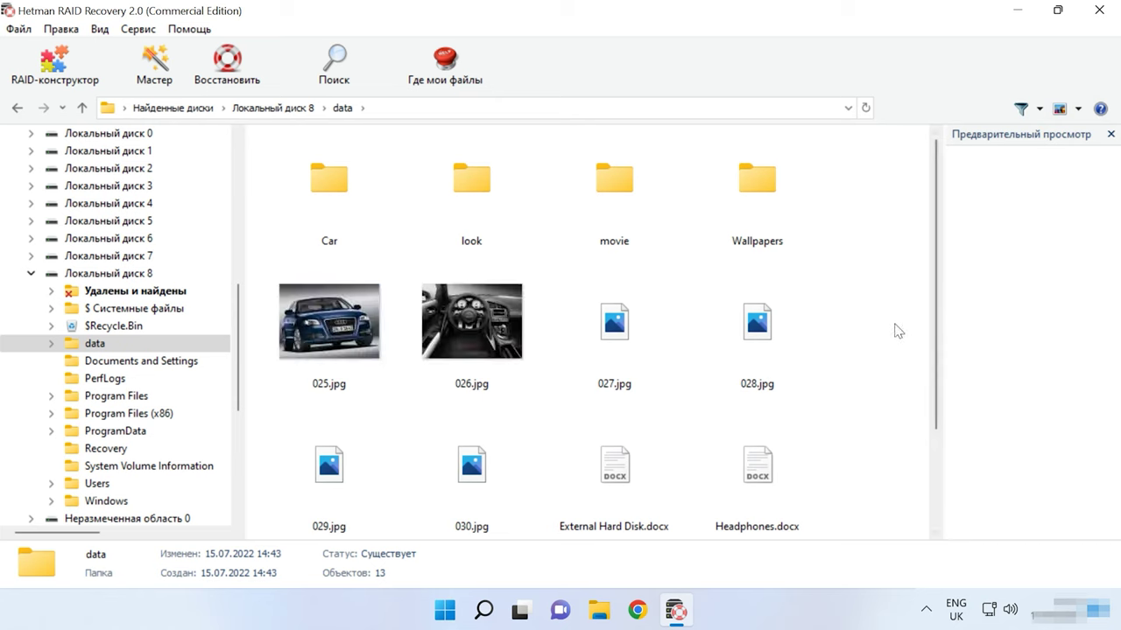
scroll(890, 361, "down", 2)
scroll(890, 362, "up", 2)
Look through the image thumbnails in the Car and look subfolders of data.
double_click(345, 226)
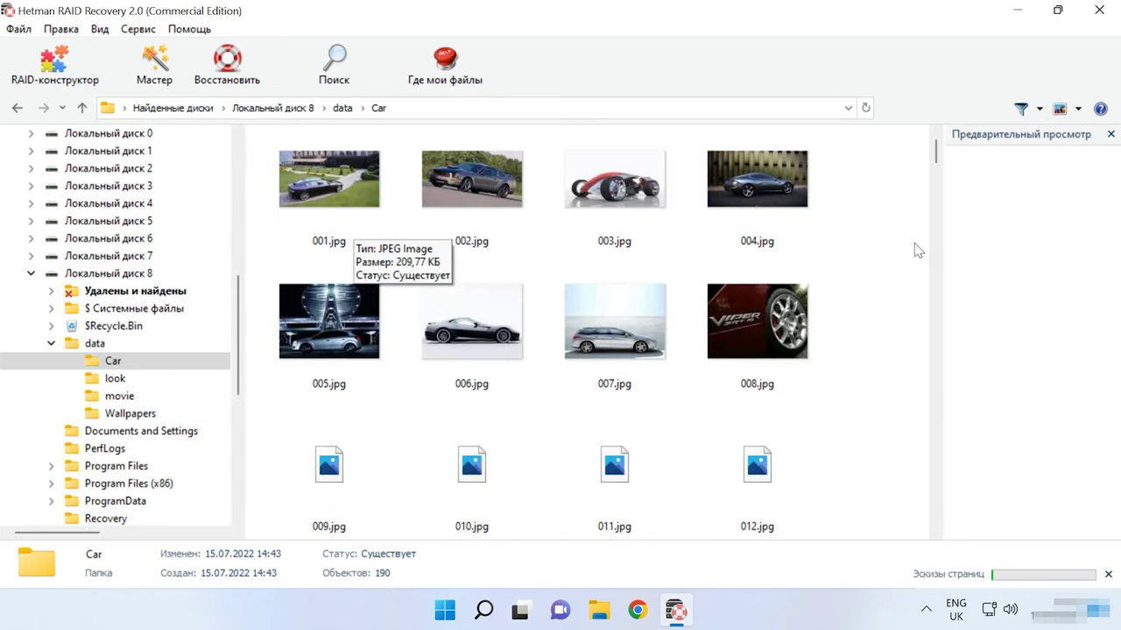
scroll(936, 210, "down", 5)
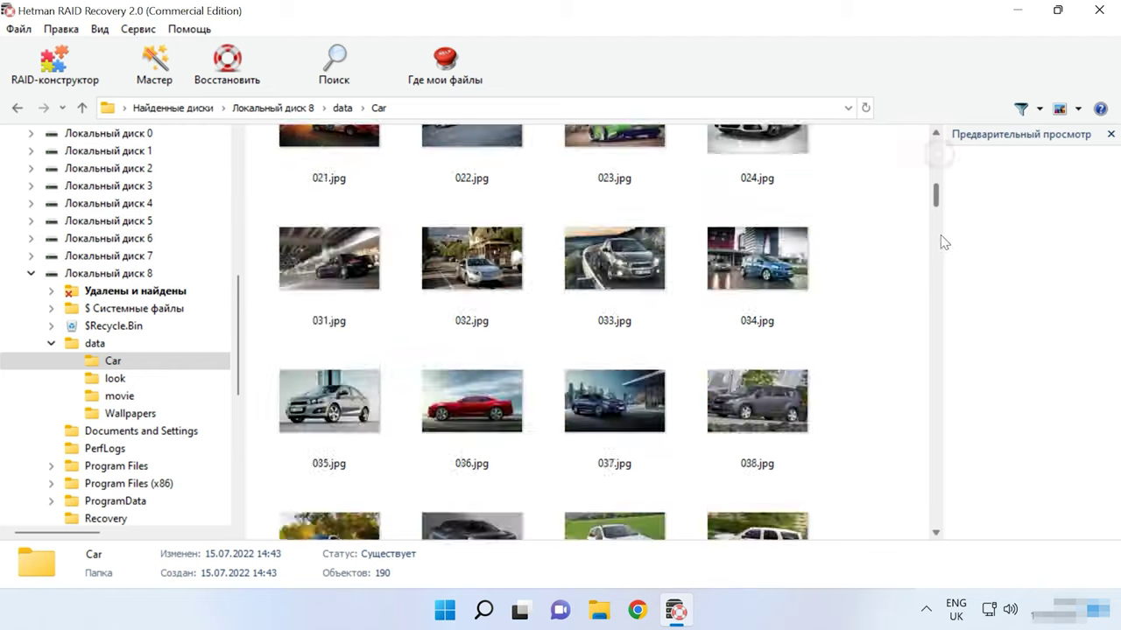
left_click_drag(936, 196, 910, 176)
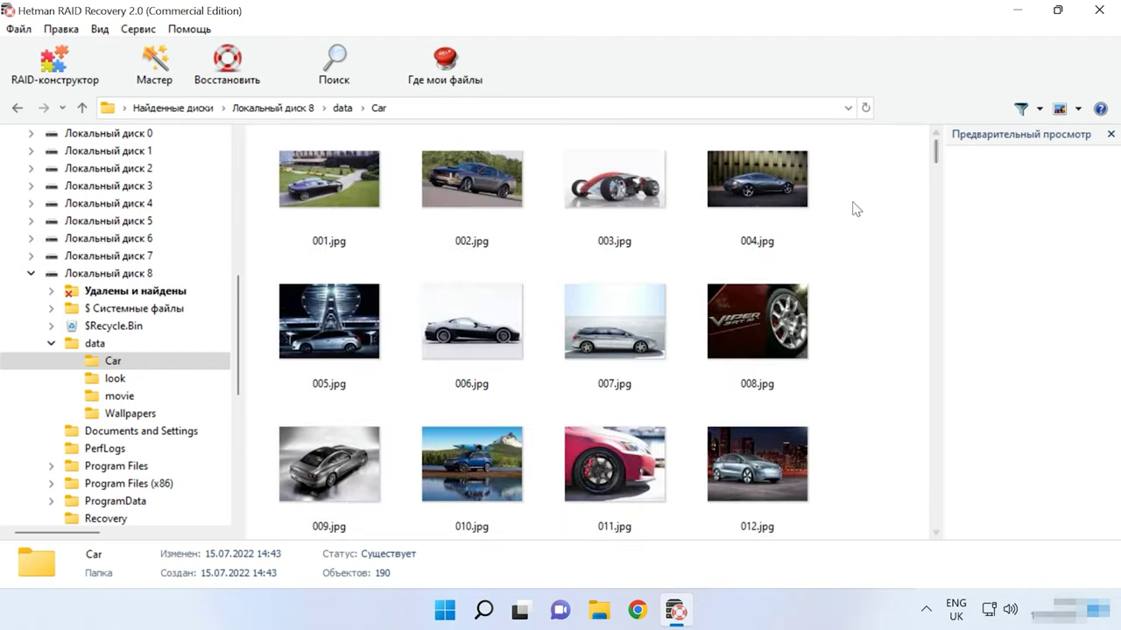
left_click(82, 107)
double_click(497, 227)
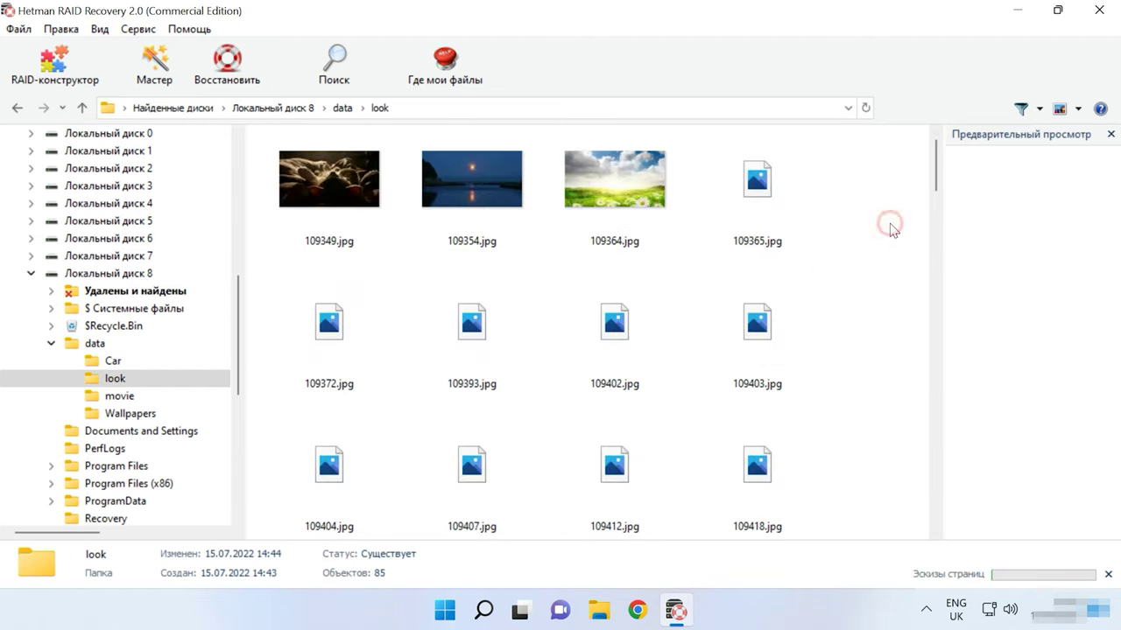
scroll(938, 278, "down", 20)
scroll(934, 350, "up", 20)
Look through the videos in the movie subfolder and the images in the Wallpapers subfolder, and return to data.
left_click(82, 108)
double_click(646, 183)
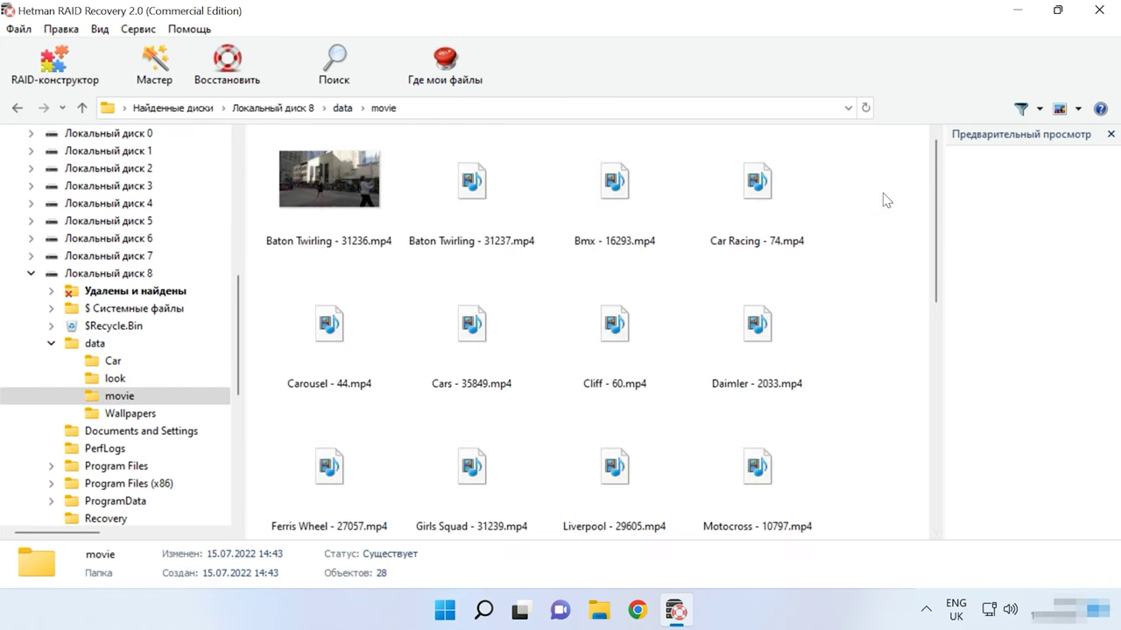
scroll(933, 193, "down", 10)
scroll(920, 458, "up", 10)
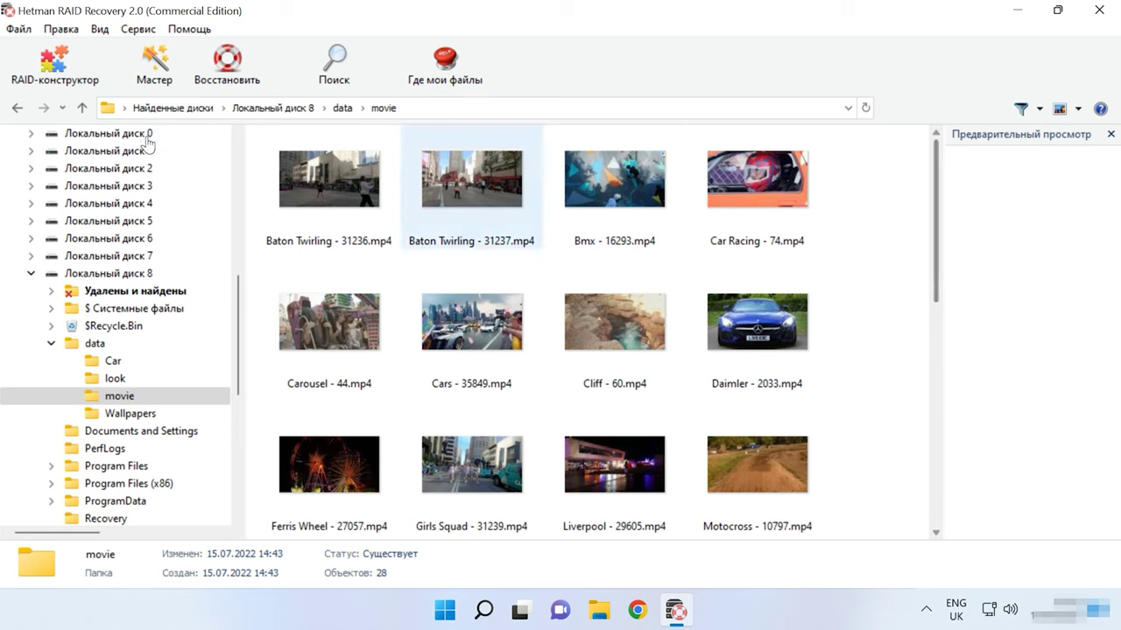
left_click(81, 107)
double_click(757, 180)
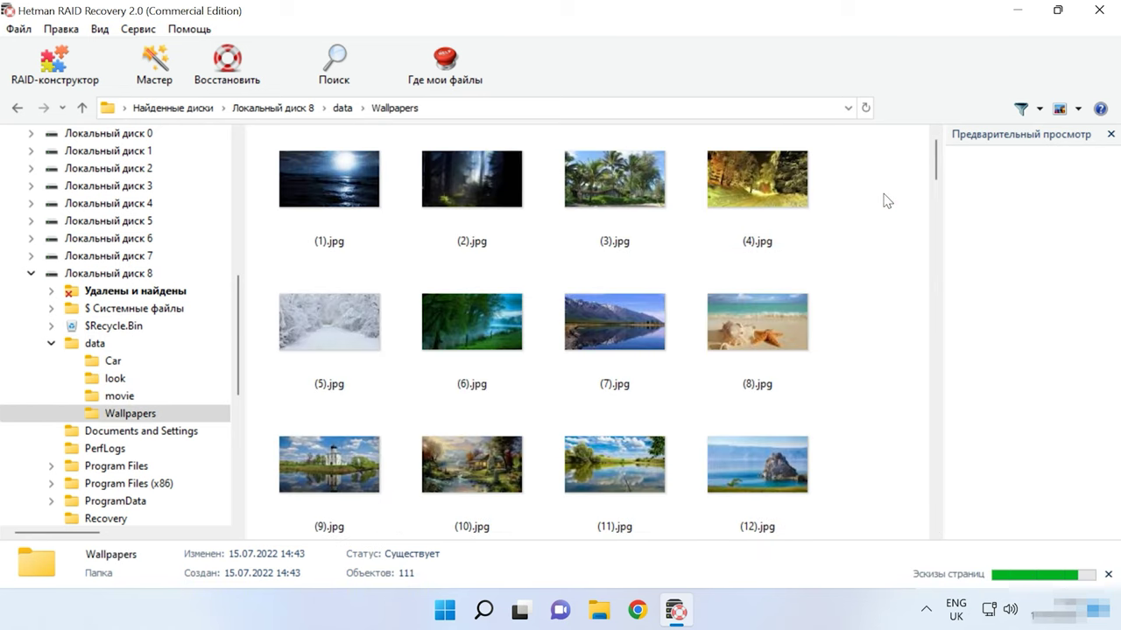
scroll(935, 162, "down", 10)
scroll(941, 155, "up", 10)
left_click(85, 106)
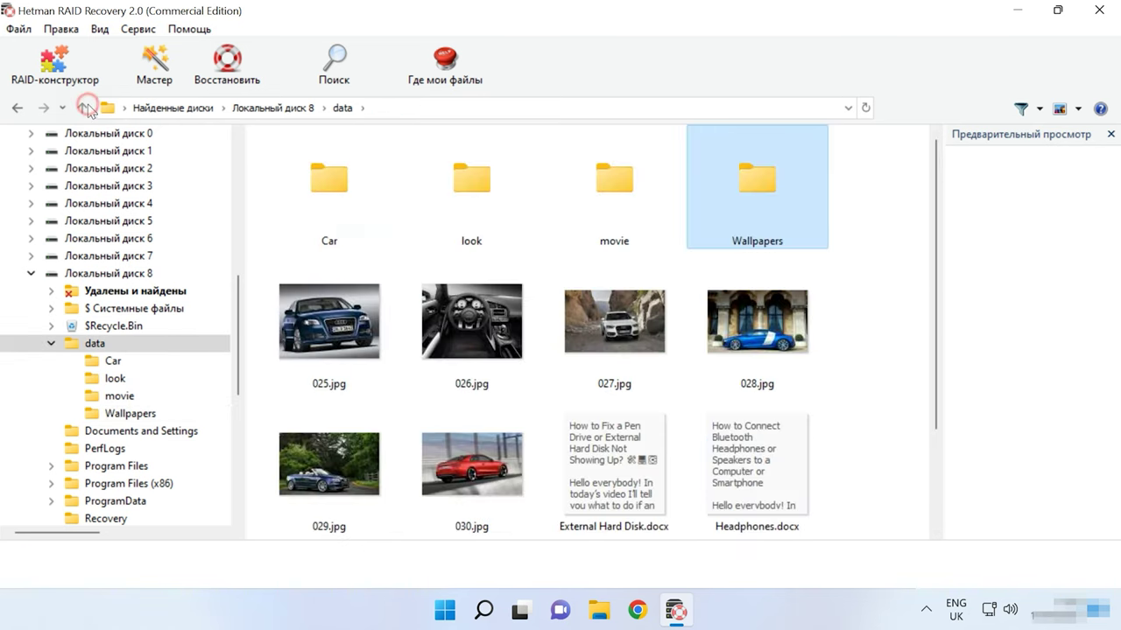
Recover 025.jpg to 030.jpg and the three DOCX files from data to the hard disk path C:\Восстановленные файлы\, keeping the folder structure.
left_click(845, 268)
left_click_drag(873, 313, 326, 506)
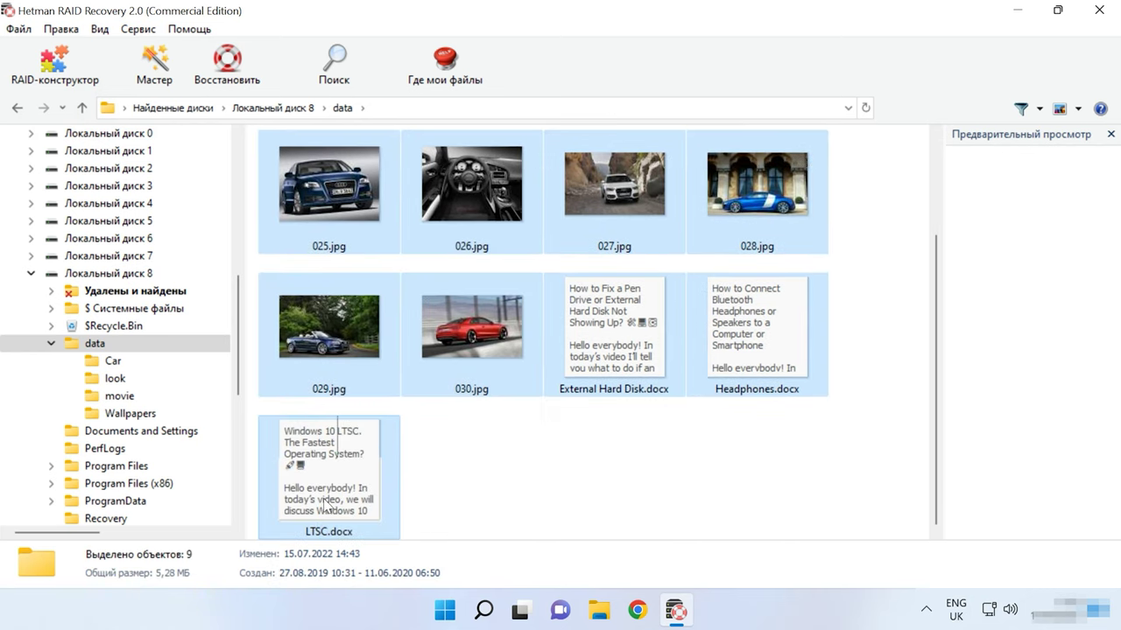
left_click(229, 79)
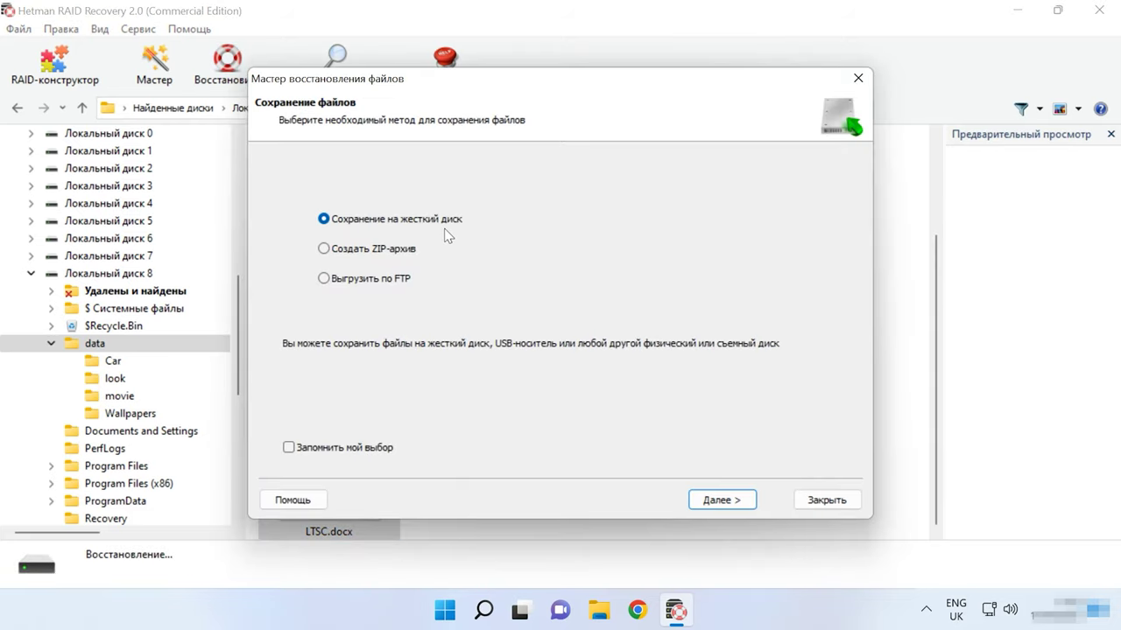
left_click(721, 500)
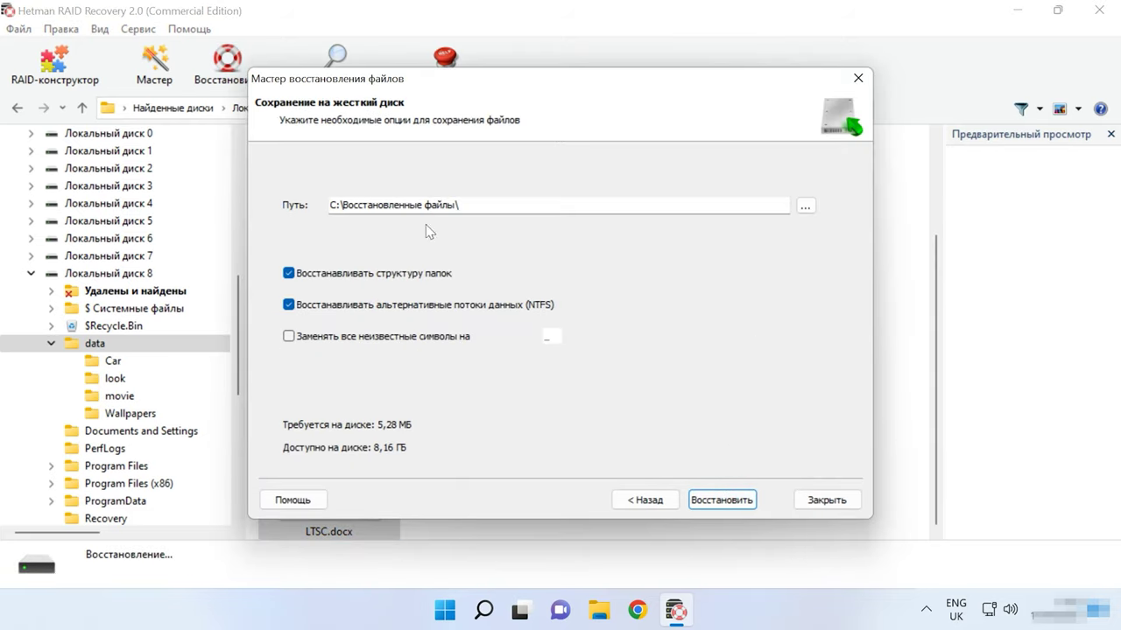
left_click(726, 505)
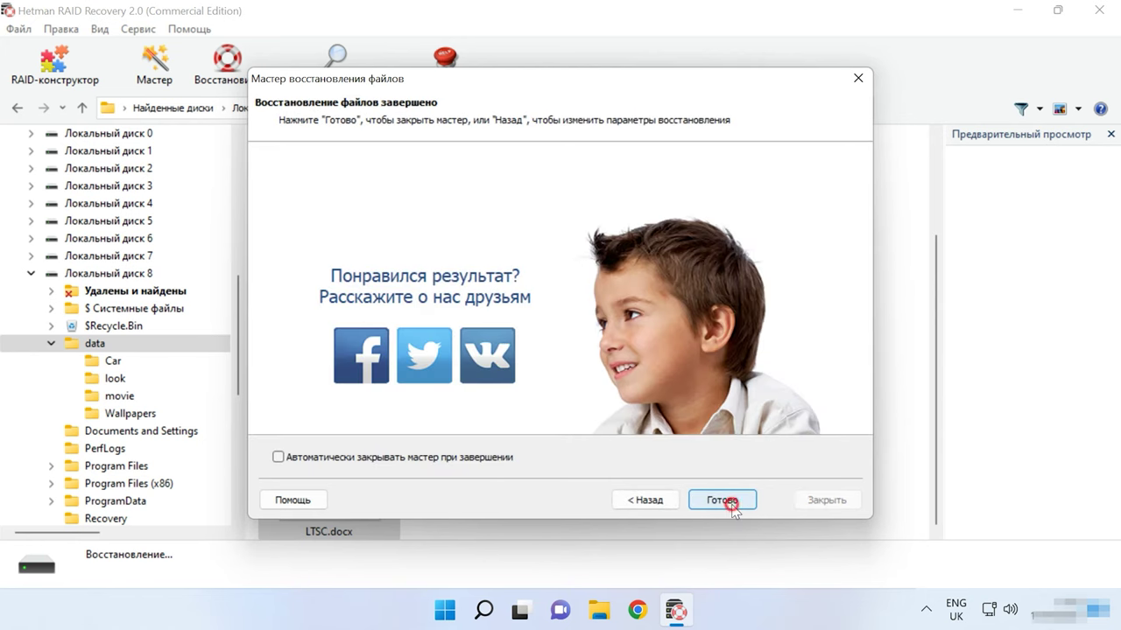
left_click(726, 502)
In File Explorer, open the Восстановленные файлы folder on Local Disk (C:) and check the recovered images and documents.
left_click(602, 604)
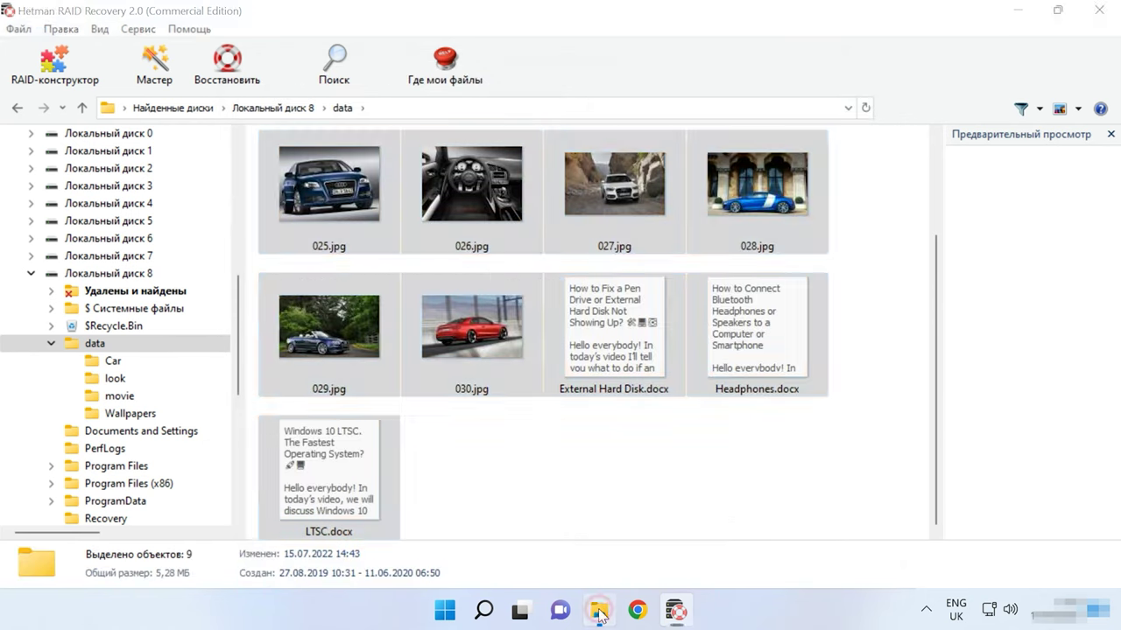
double_click(528, 229)
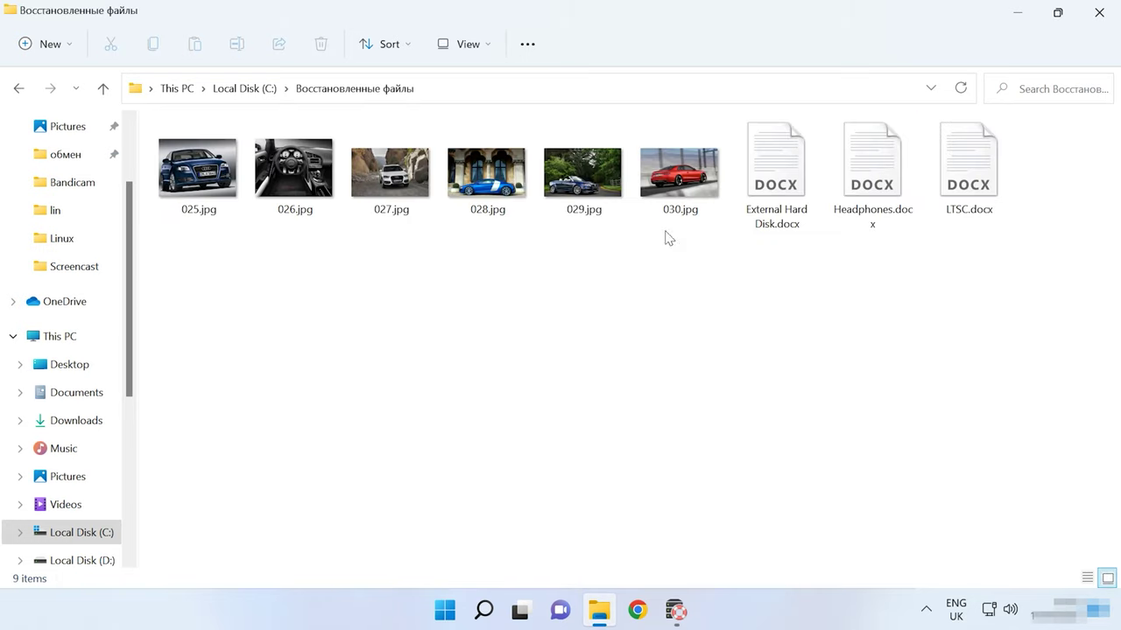
left_click_drag(998, 296, 154, 202)
left_click(386, 283)
Back in Hetman RAID Recovery, preview 030.jpg, External Hard Disk.docx and 027.jpg in the data folder.
left_click(675, 612)
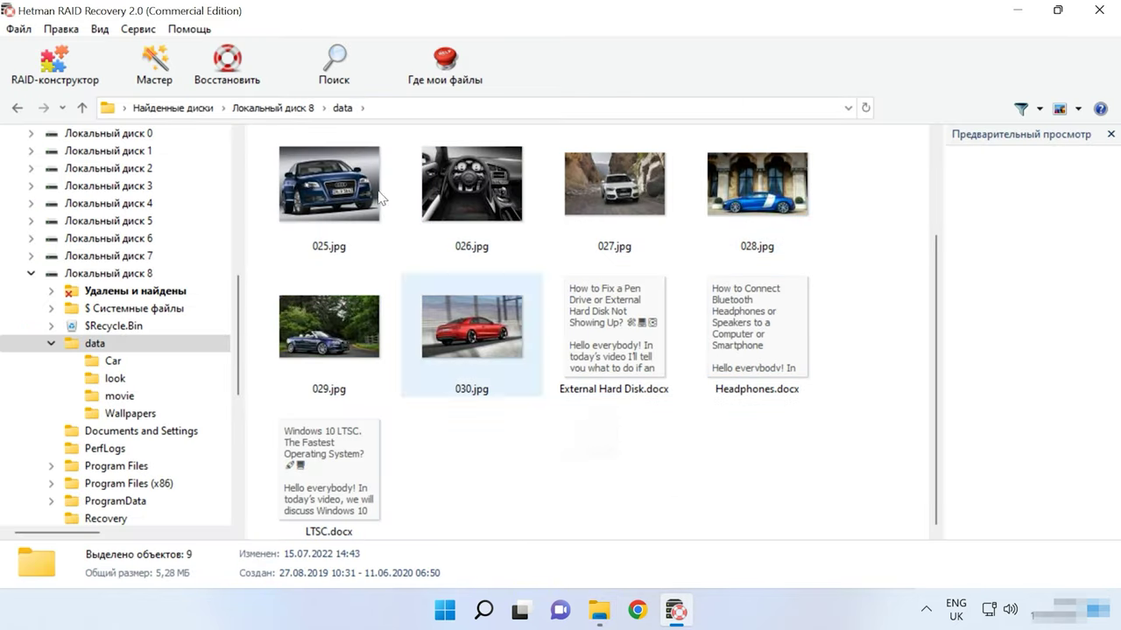
left_click(581, 430)
left_click(333, 66)
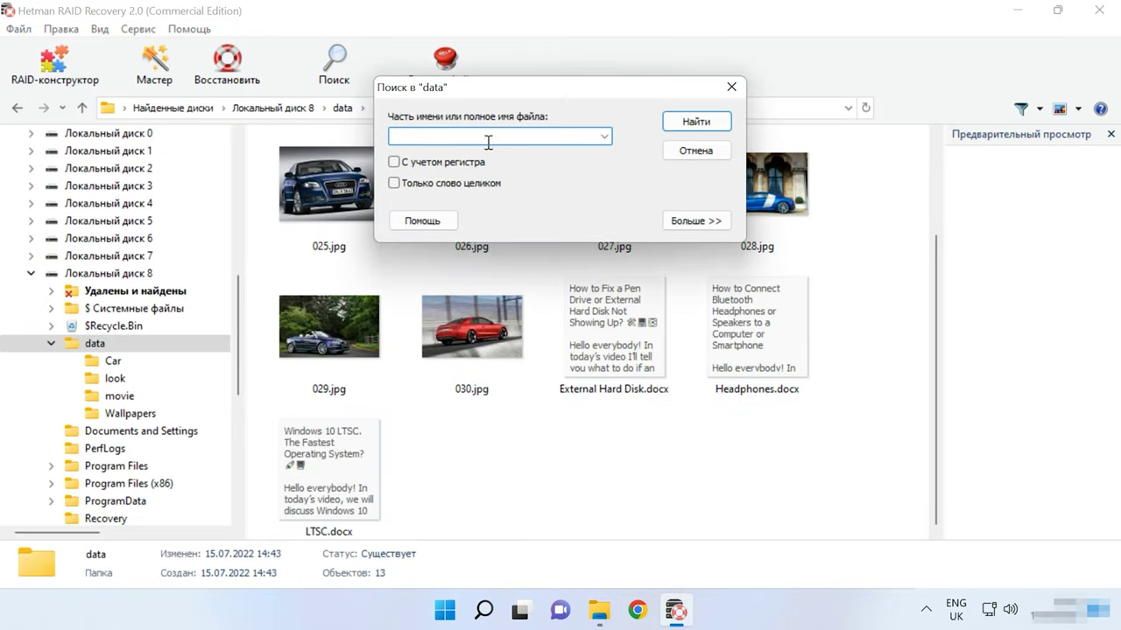
left_click(729, 87)
left_click(483, 350)
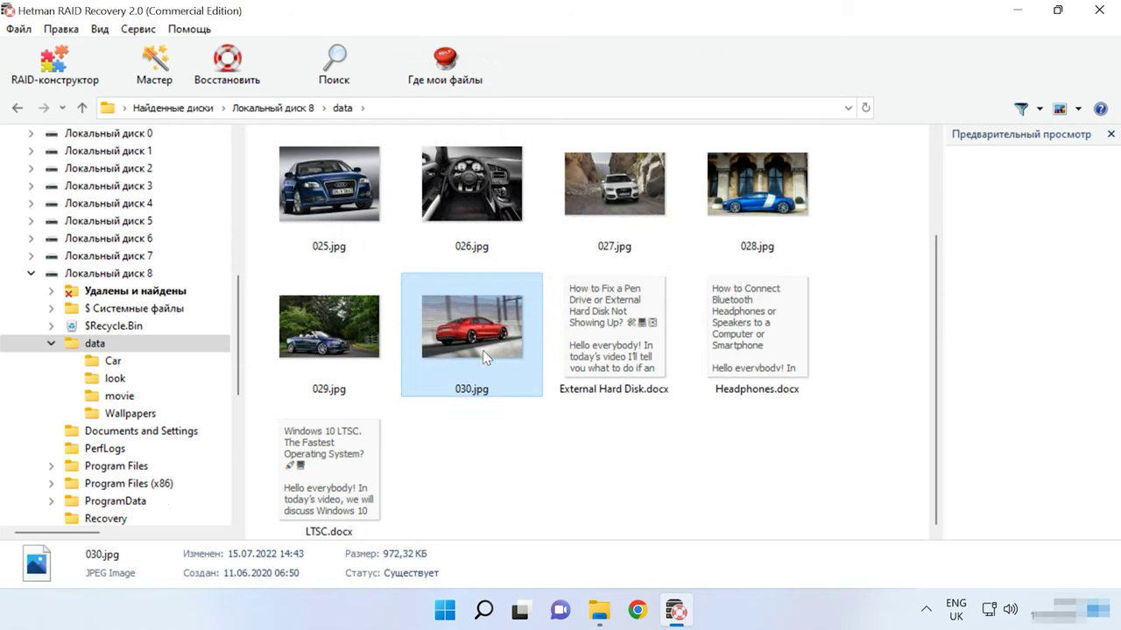
left_click(621, 354)
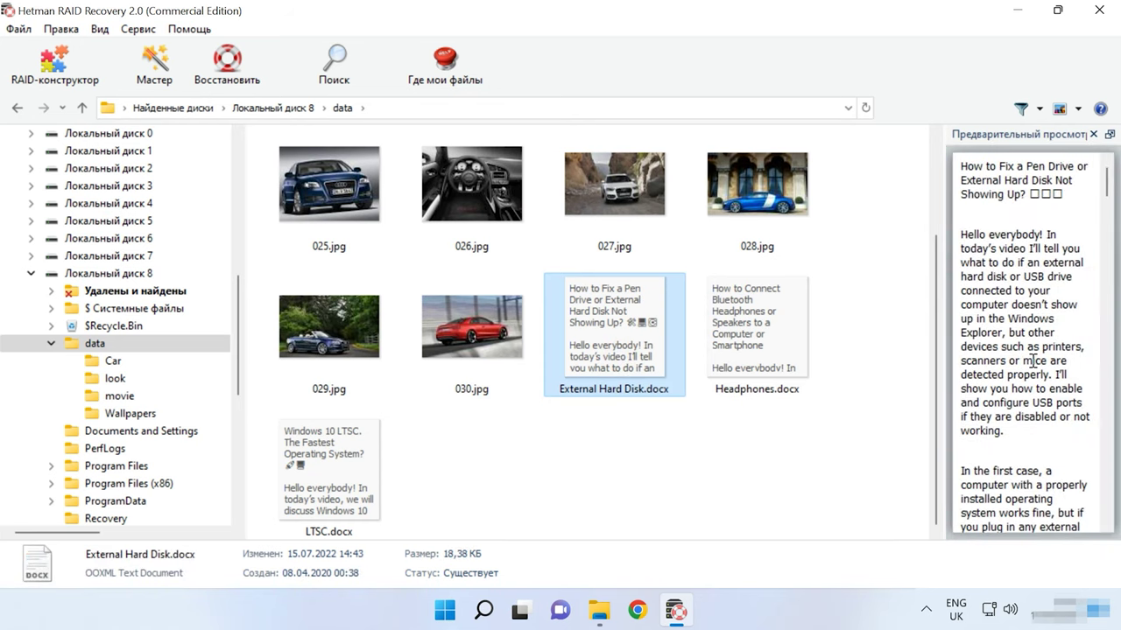
left_click(642, 209)
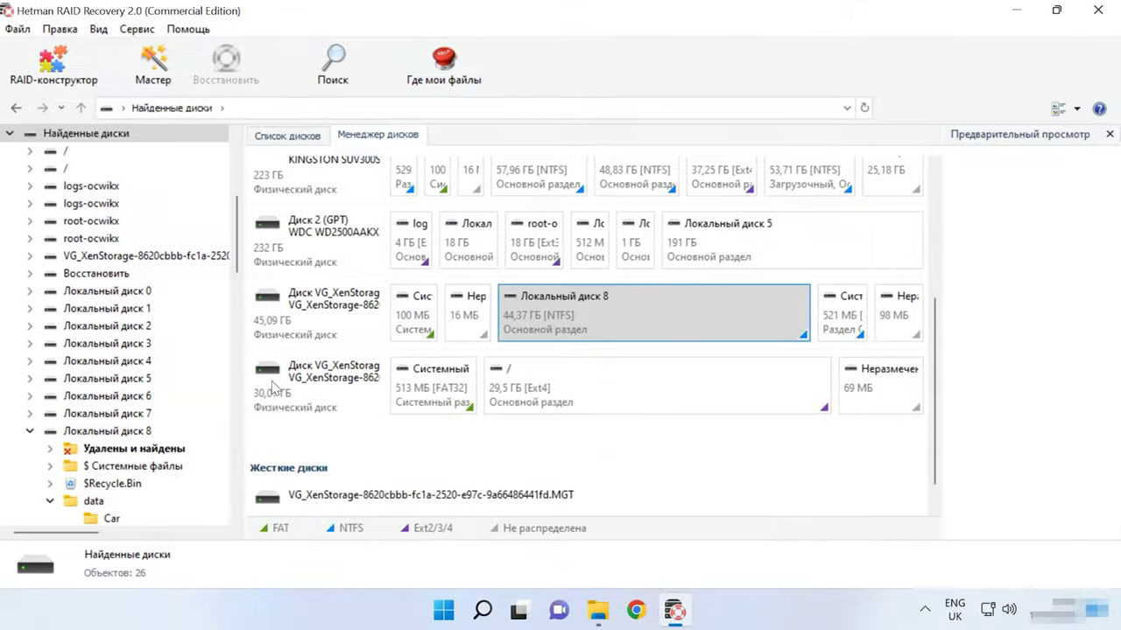
Run a quick scan (Быстрое сканирование) of the 29,5 ГБ Ext4 partition / on the 30,07 ГБ VG_XenStorage disk.
left_click(285, 382)
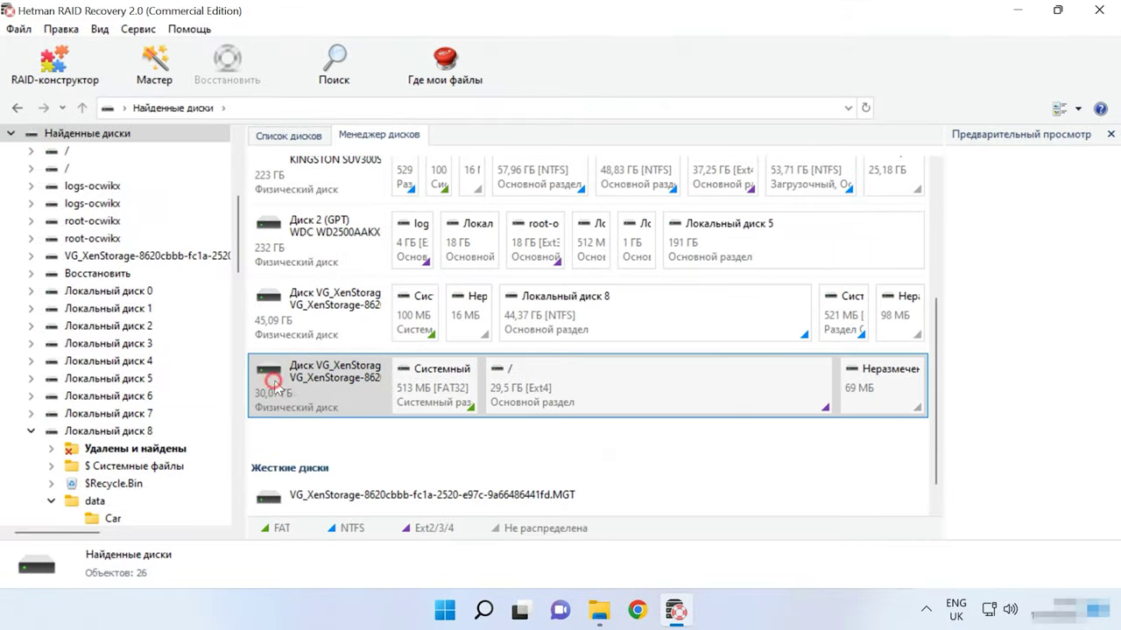
left_click(652, 378)
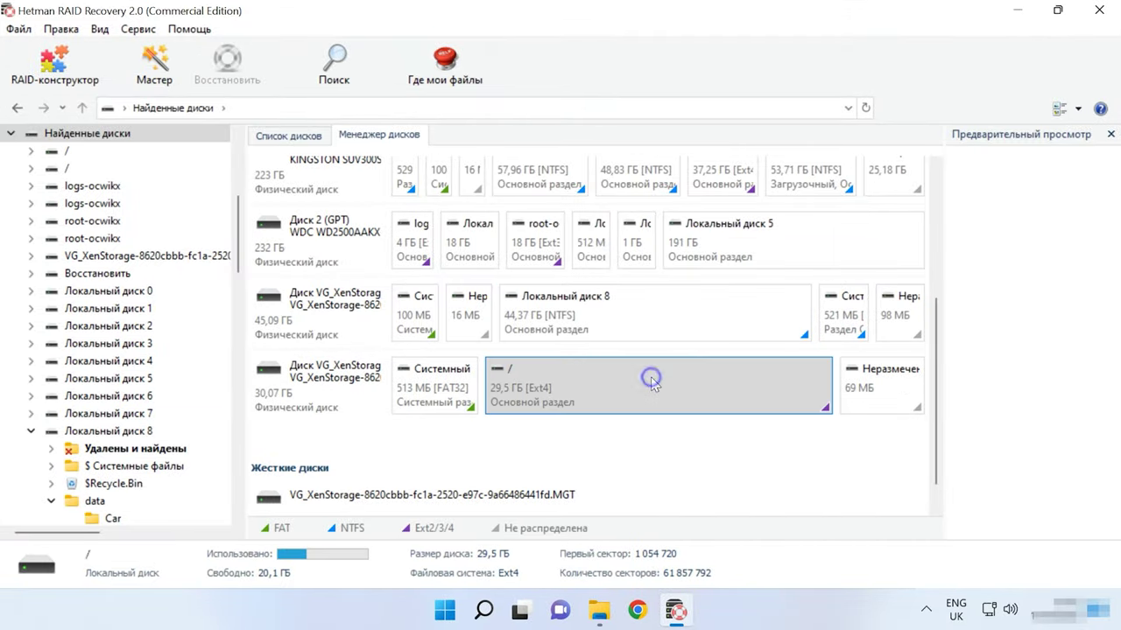
right_click(652, 378)
left_click(714, 401)
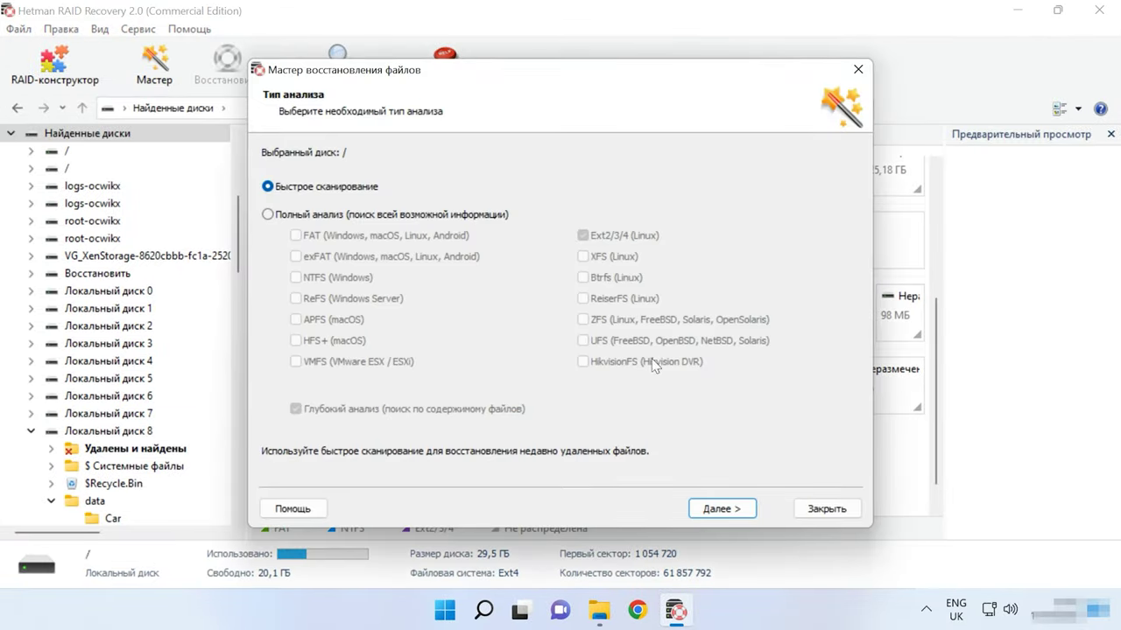
left_click(723, 515)
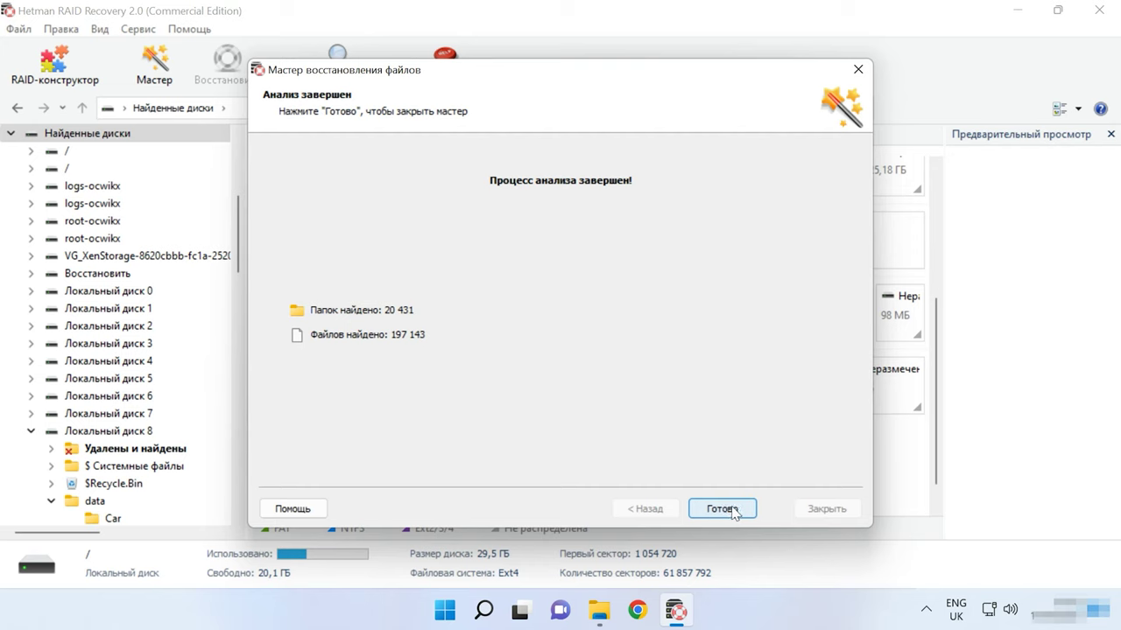
left_click(722, 510)
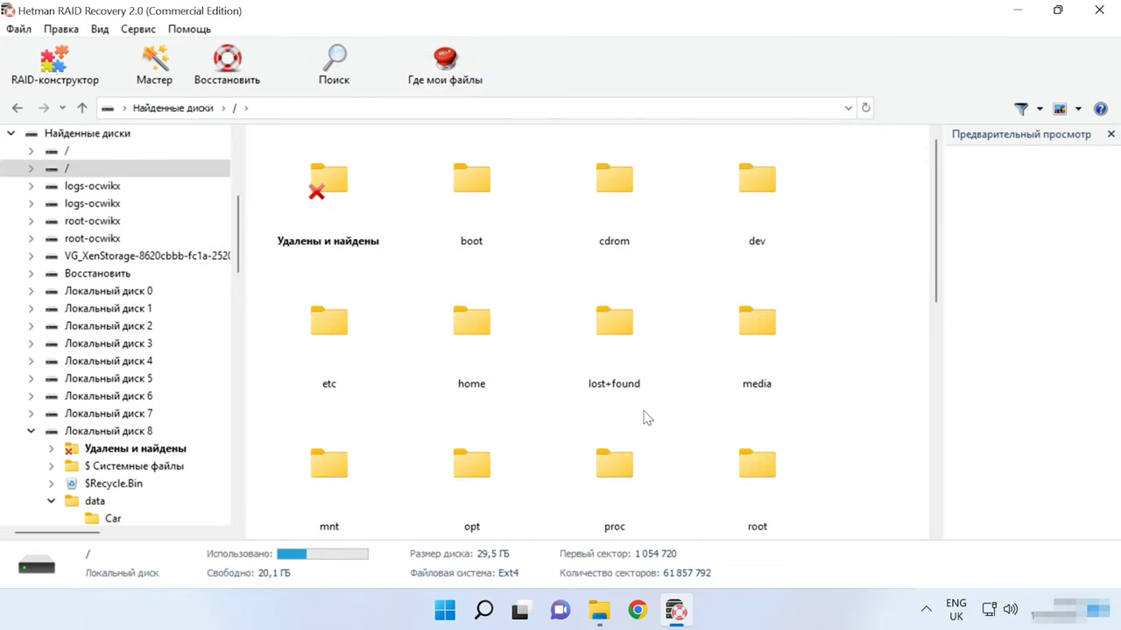
Open the var folder of the scanned Ext4 partition /.
scroll(646, 417, "down", 2)
scroll(647, 418, "down", 3)
double_click(632, 366)
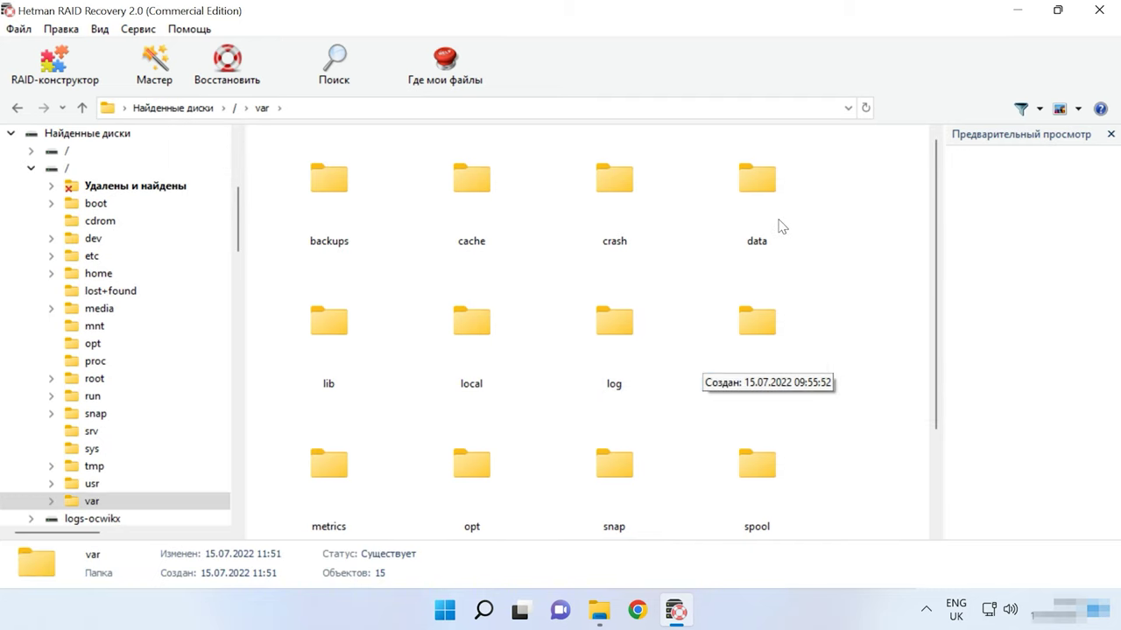
Open the auto folder in var/data and preview kartinki24_ru_cars_408.jpg among its images.
double_click(750, 217)
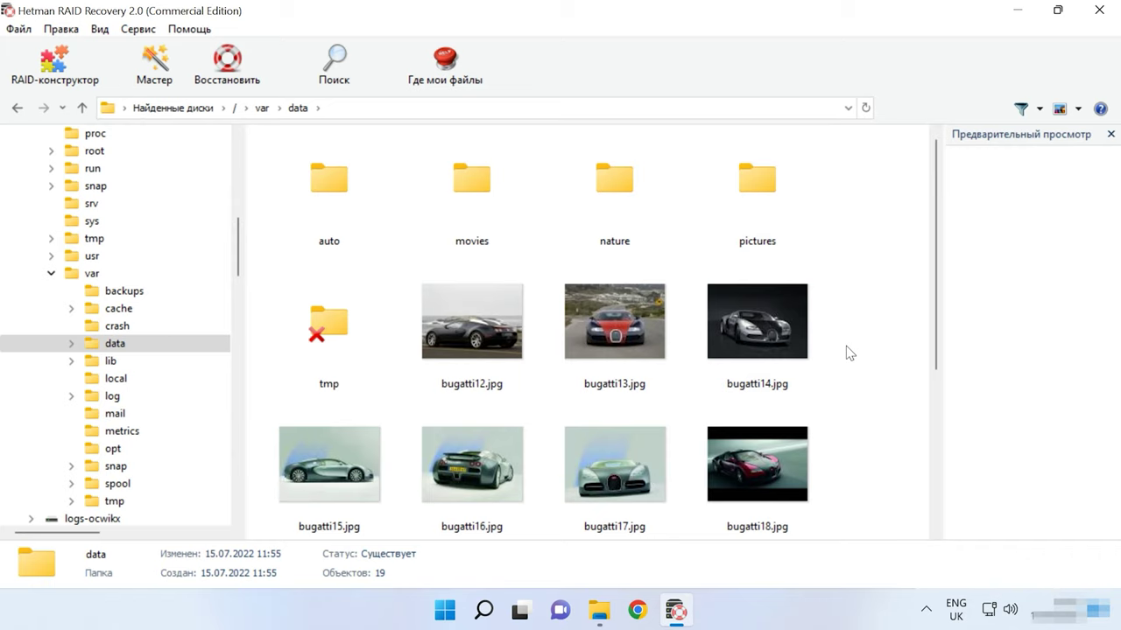
left_click_drag(938, 323, 951, 225)
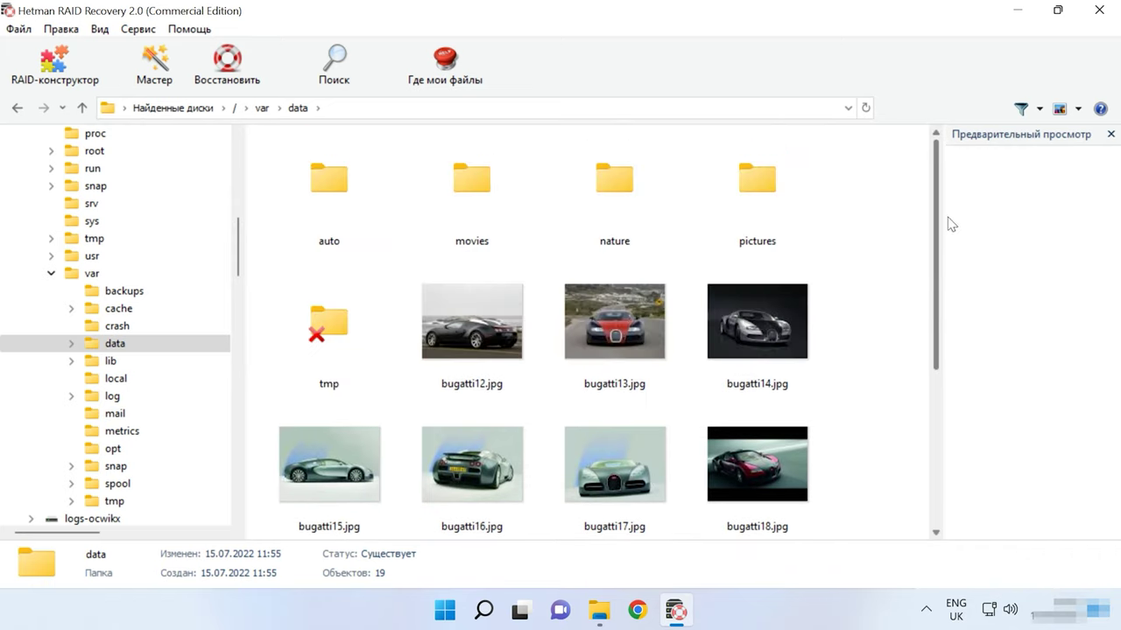
double_click(354, 235)
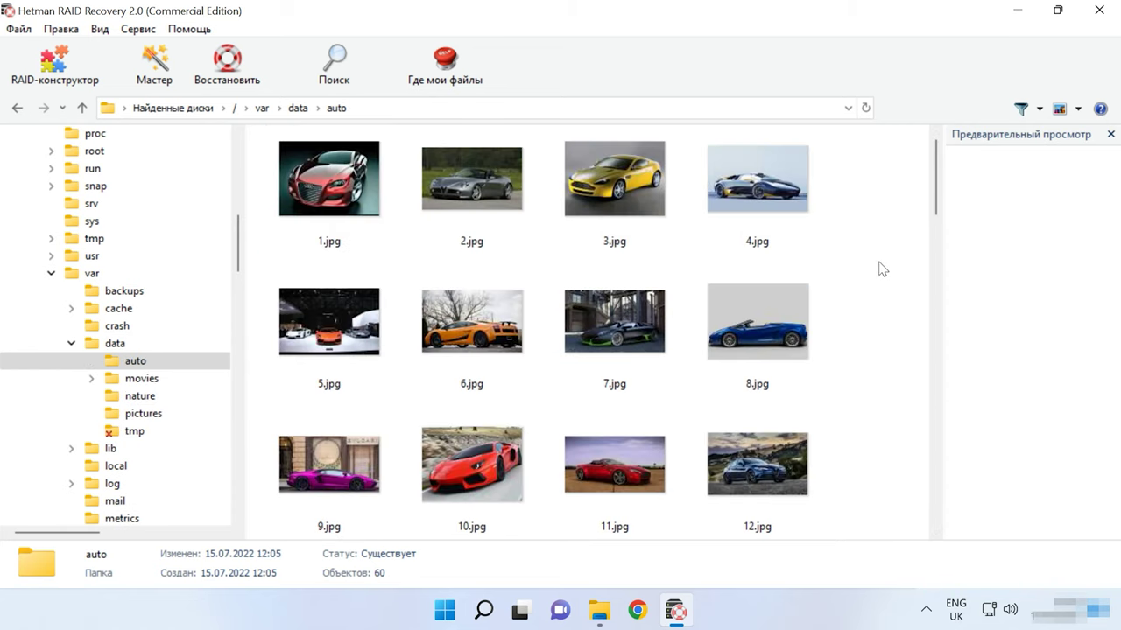
left_click_drag(940, 197, 936, 526)
left_click(777, 485)
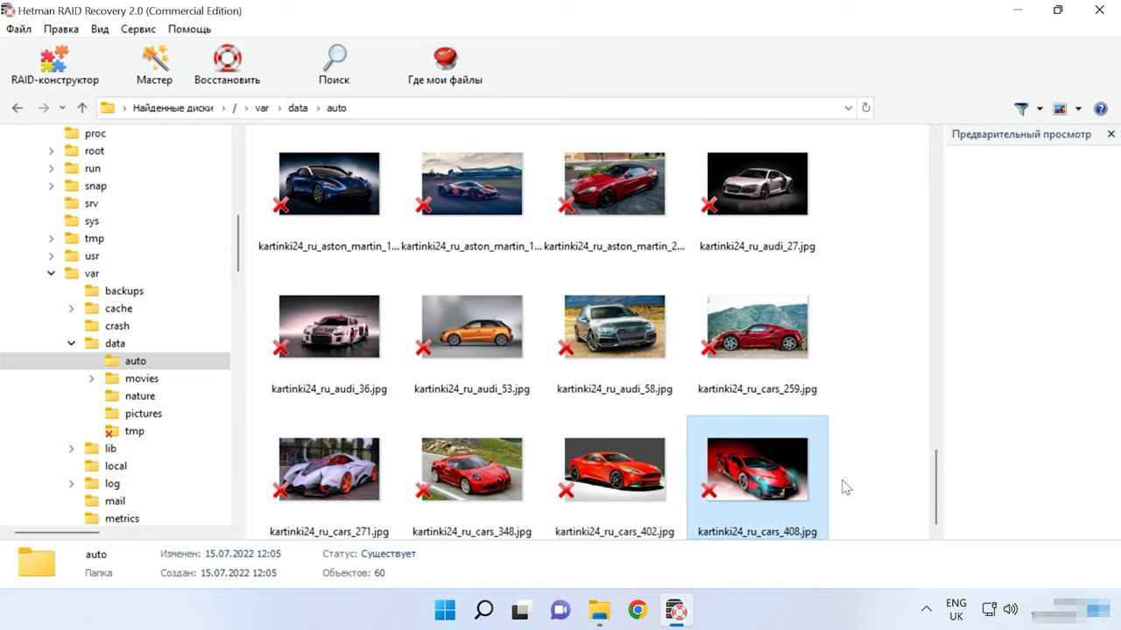
left_click_drag(935, 484, 933, 158)
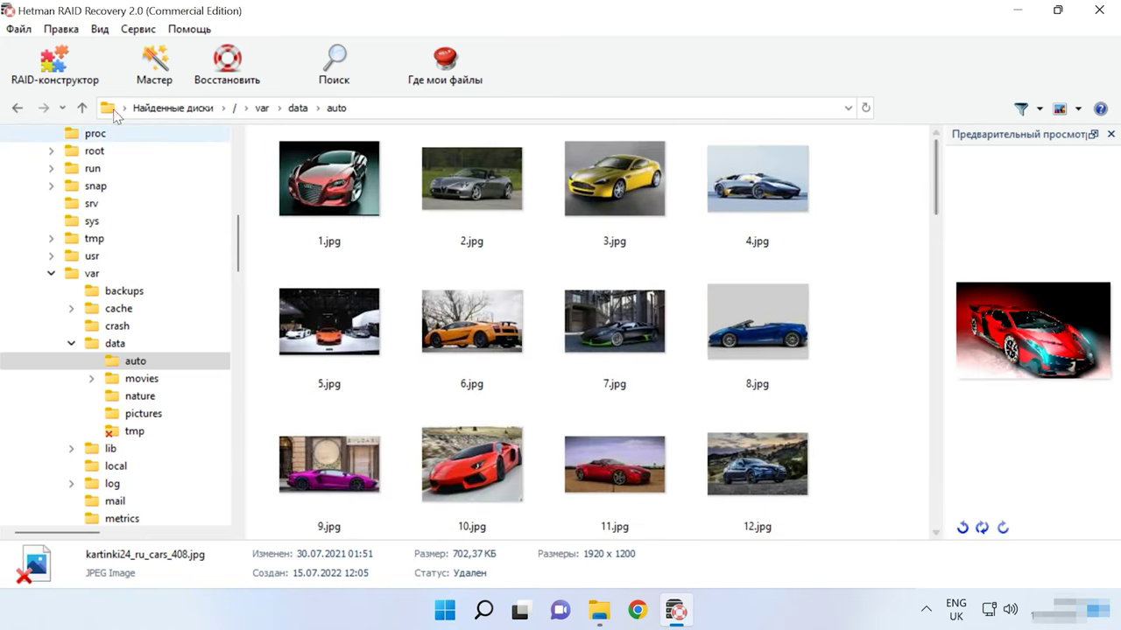
Open the movies folder in data and preview the deleted videos Park - 40822.mp4 and Pool - 40289.mp4.
left_click(81, 107)
left_click(476, 165)
double_click(475, 166)
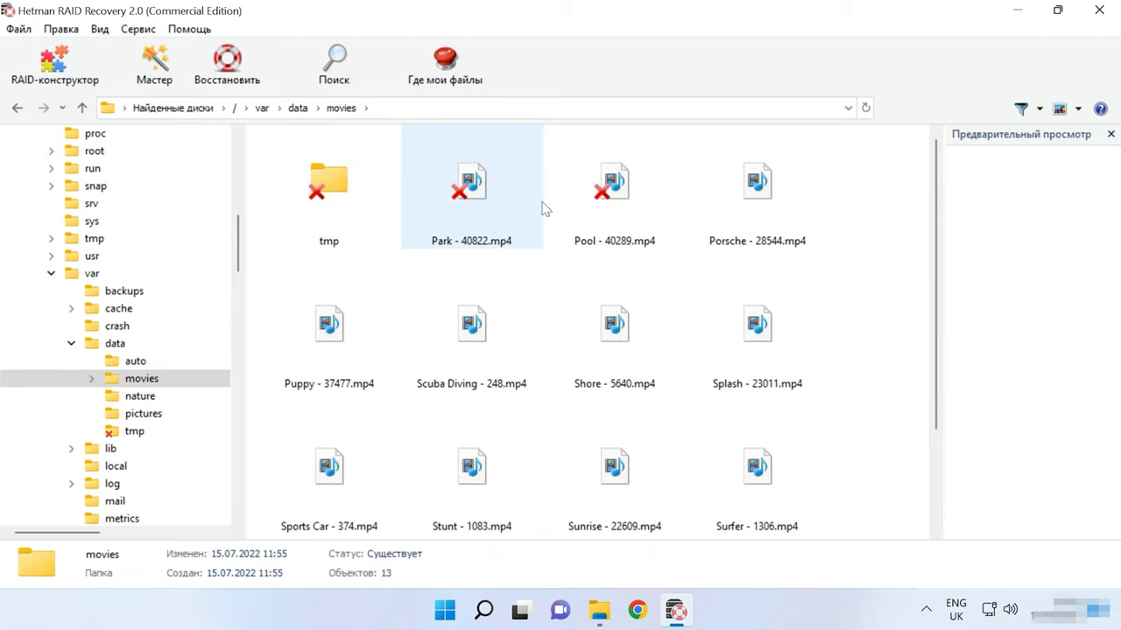
left_click(512, 195)
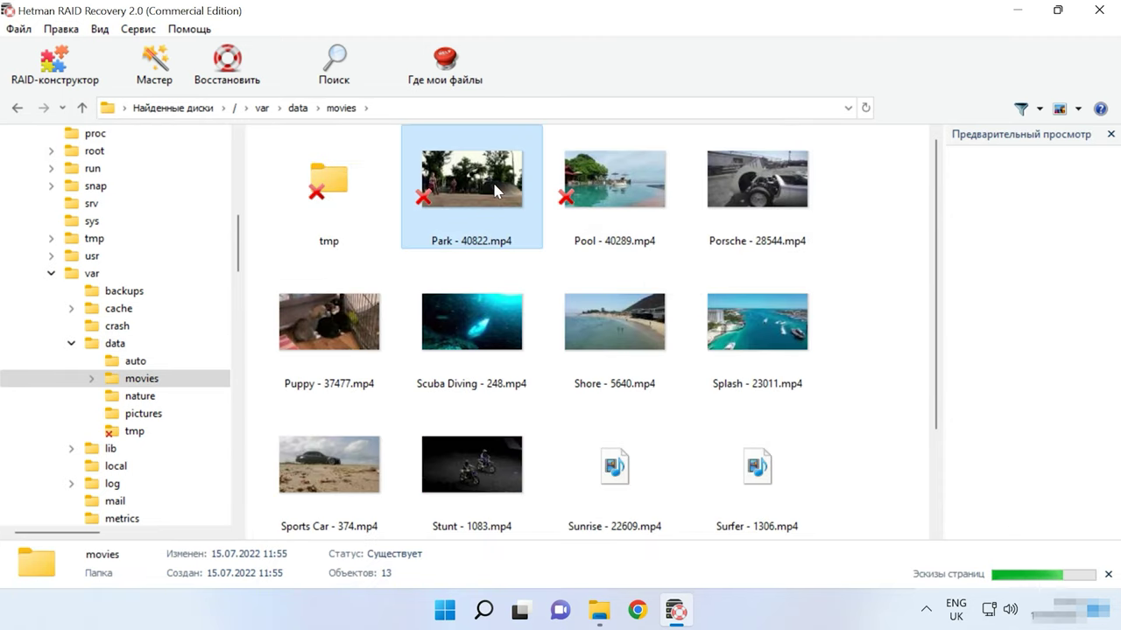
left_click(595, 190)
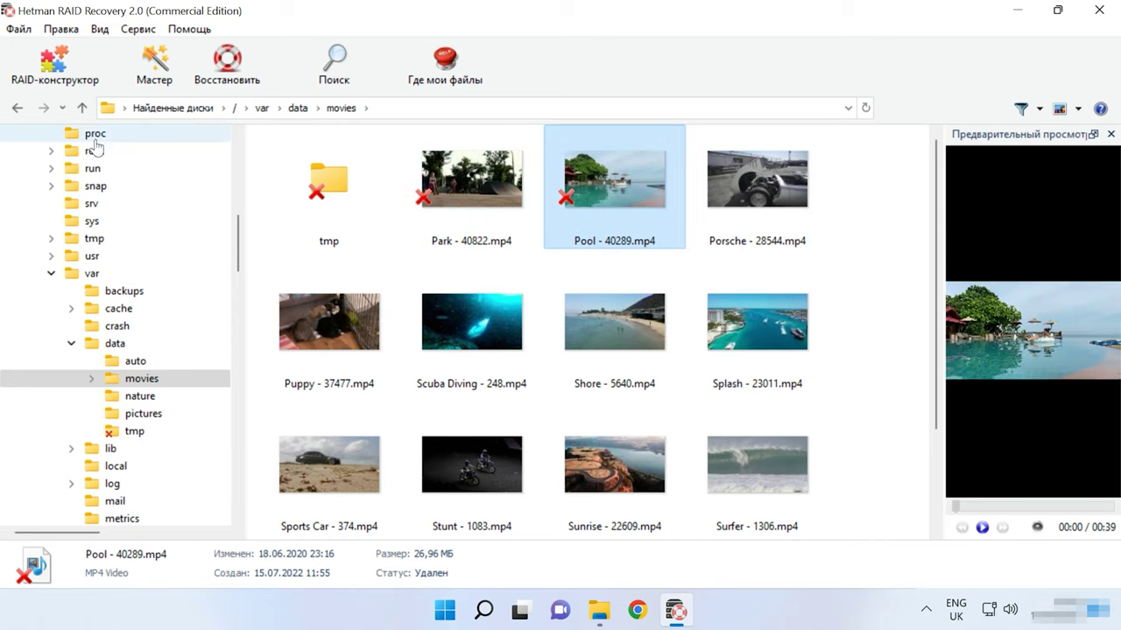
Look through the images in the nature and pictures folders of data, and return to the data folder.
left_click(81, 107)
double_click(649, 200)
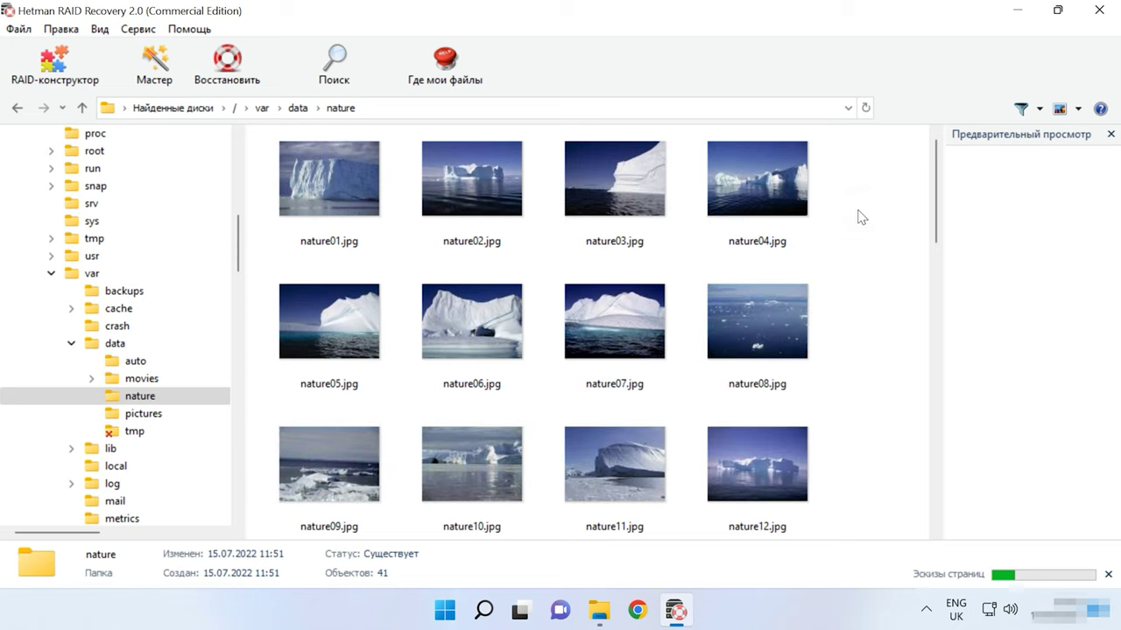
left_click_drag(933, 212, 933, 180)
left_click(82, 107)
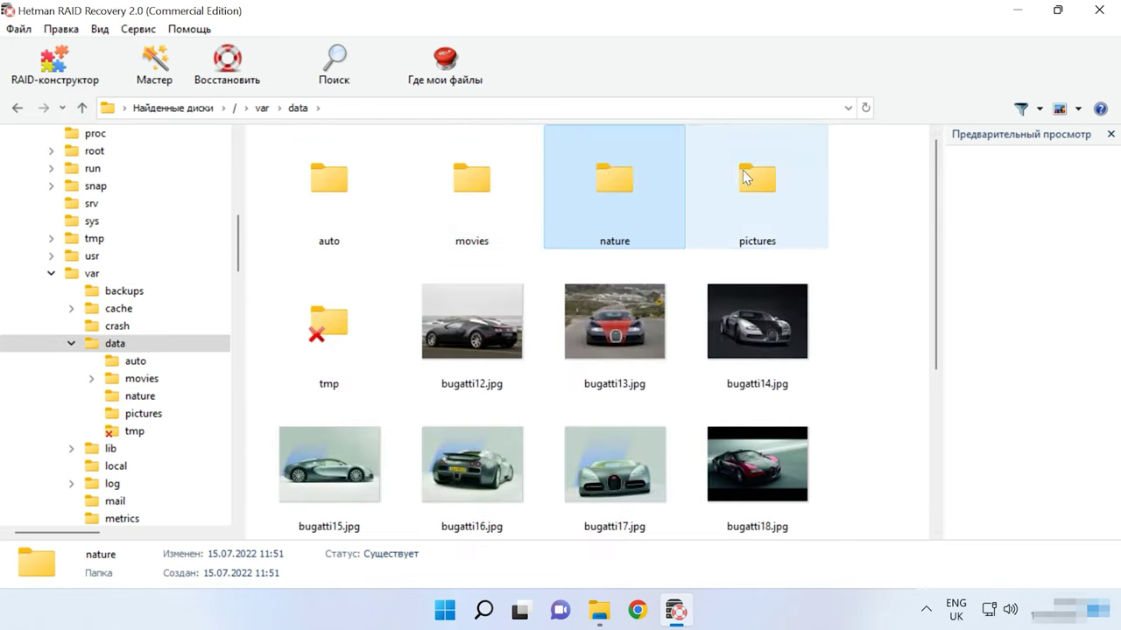
double_click(742, 175)
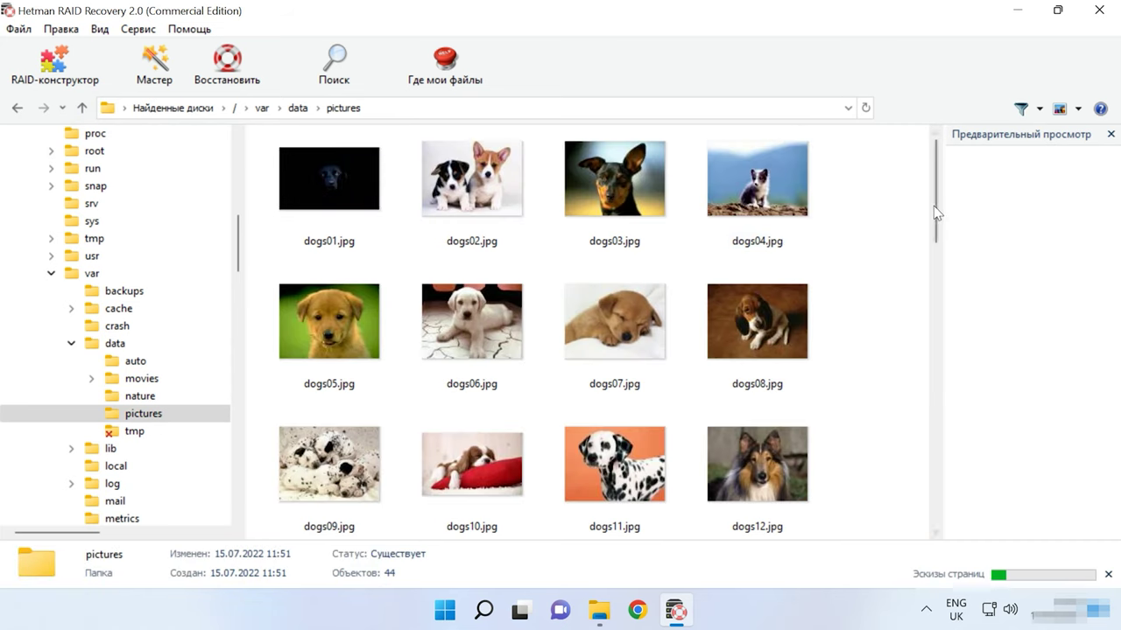
left_click_drag(935, 208, 935, 175)
left_click(84, 108)
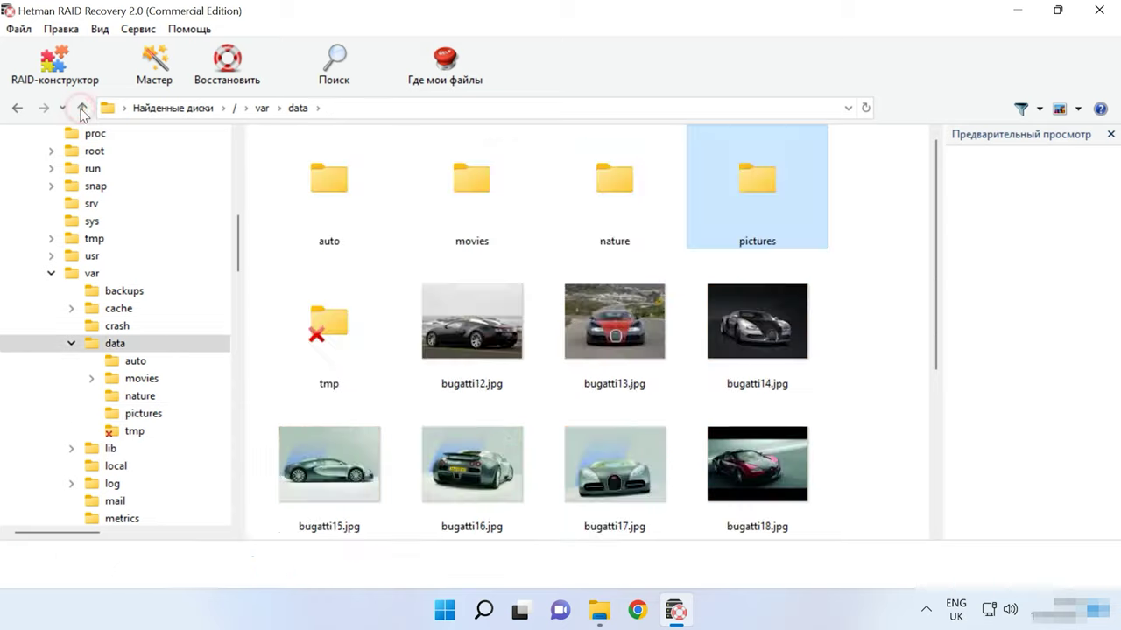
Recover bugatti12.jpg, bugatti13.jpg, bugatti14.jpg, bugatti16.jpg, bugatti17.jpg and bugatti18.jpg to C:\Восстановленные файлы\ on the hard disk, and switch to File Explorer.
left_click(472, 186)
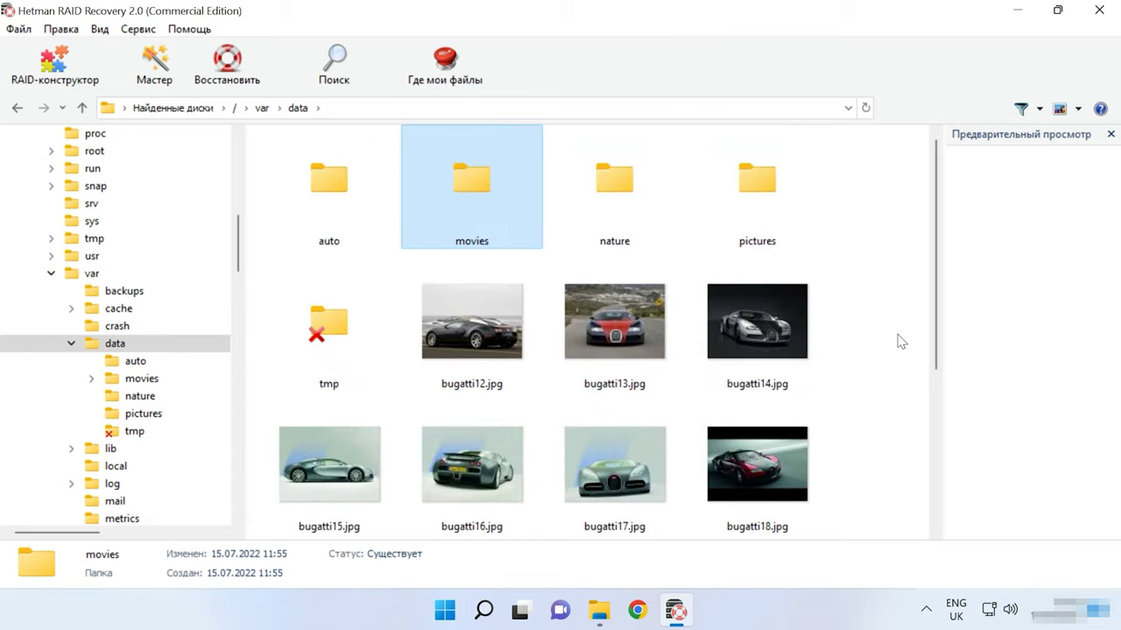
left_click(841, 326)
scroll(867, 420, "down", 3)
scroll(870, 426, "up", 3)
left_click_drag(877, 339, 440, 486)
left_click(233, 85)
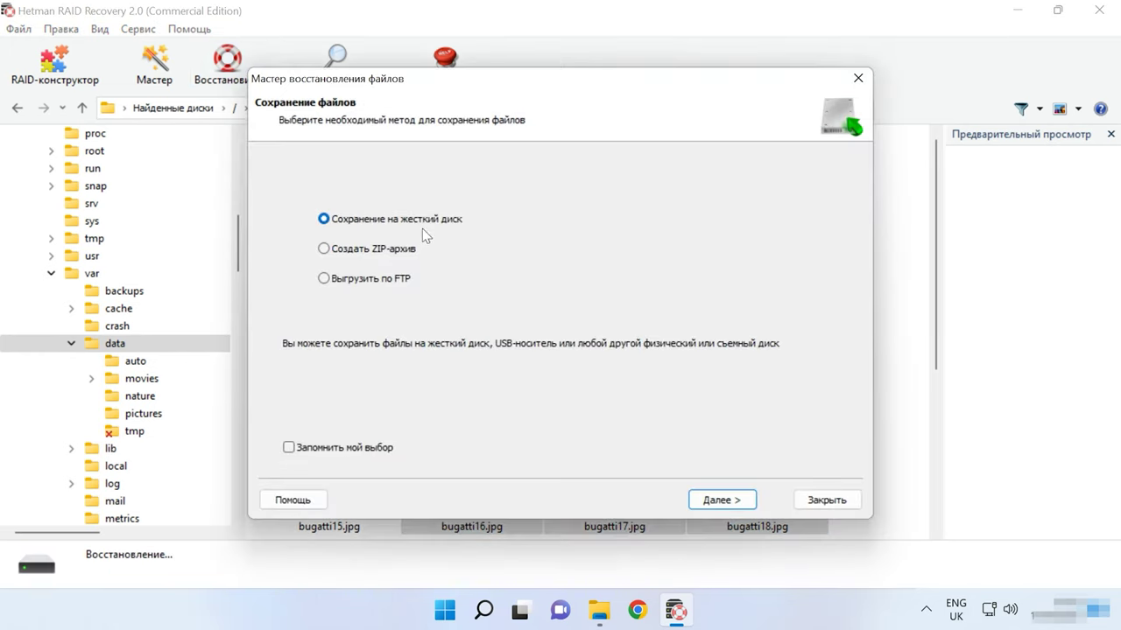
left_click(719, 496)
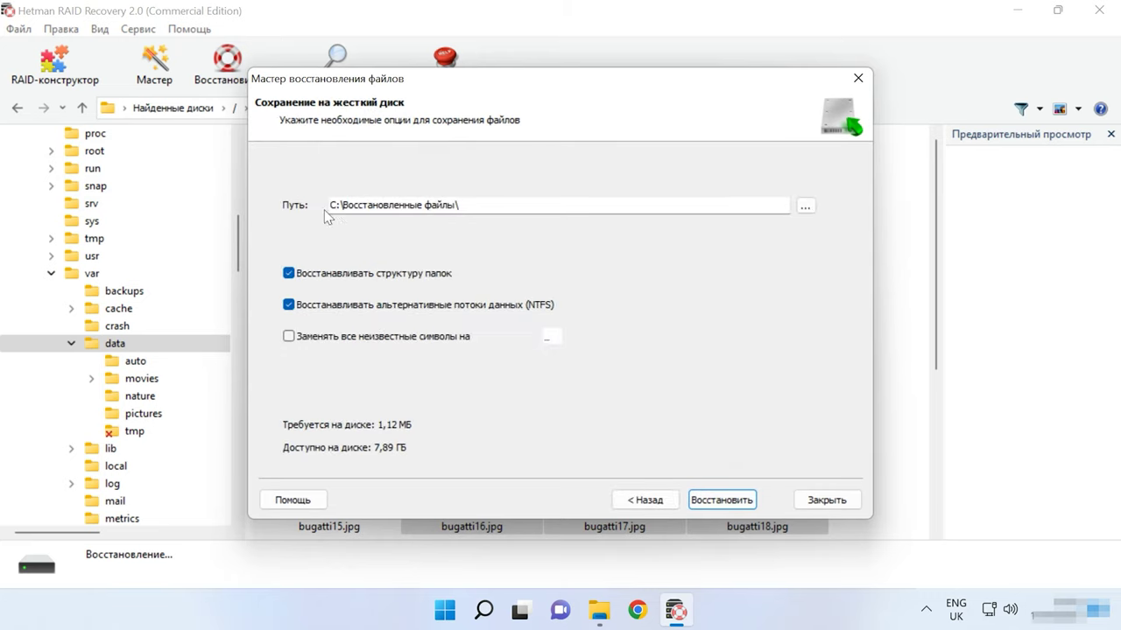
left_click(722, 500)
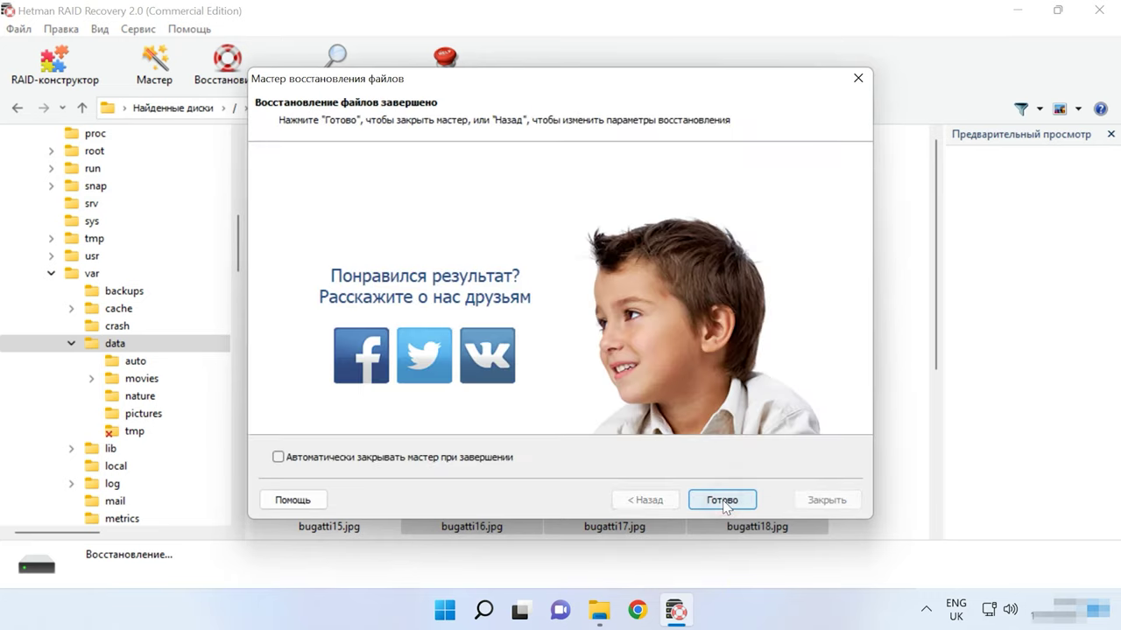
left_click(723, 504)
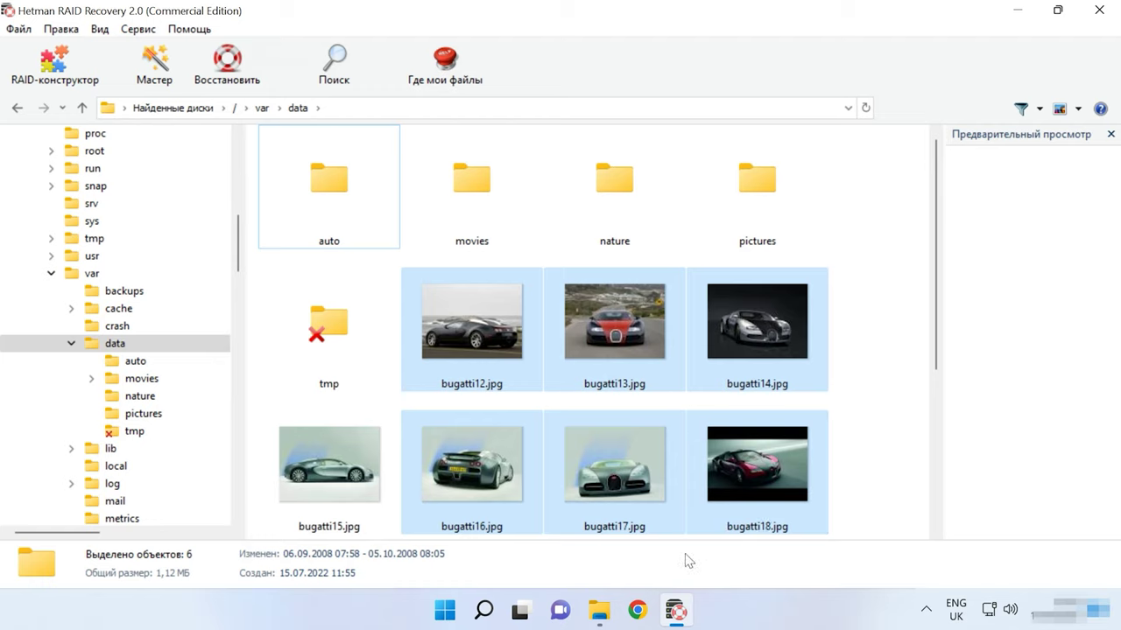
left_click(600, 612)
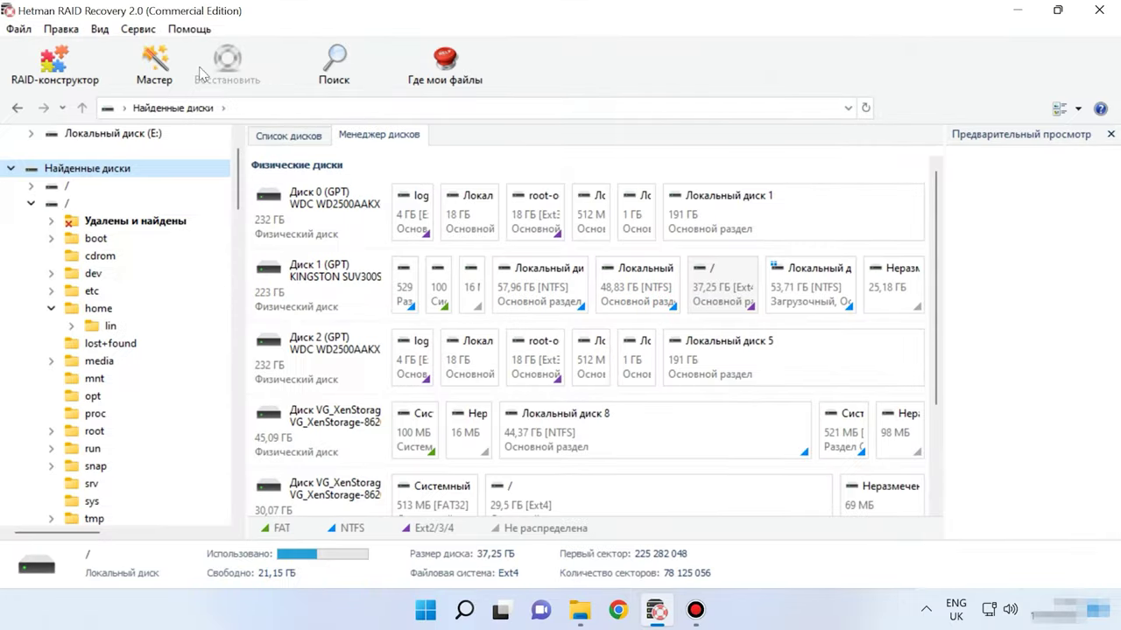
Start a manually created array (Создание вручную) in the RAID constructor and set its type to RAID 1 (Mirror).
left_click(55, 85)
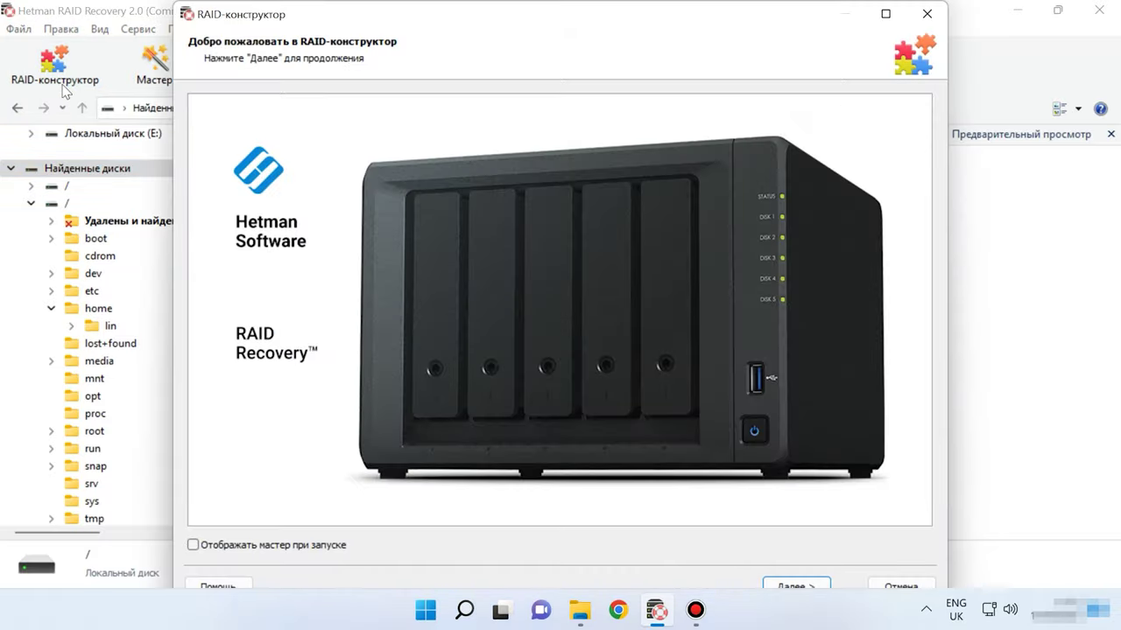
left_click(794, 586)
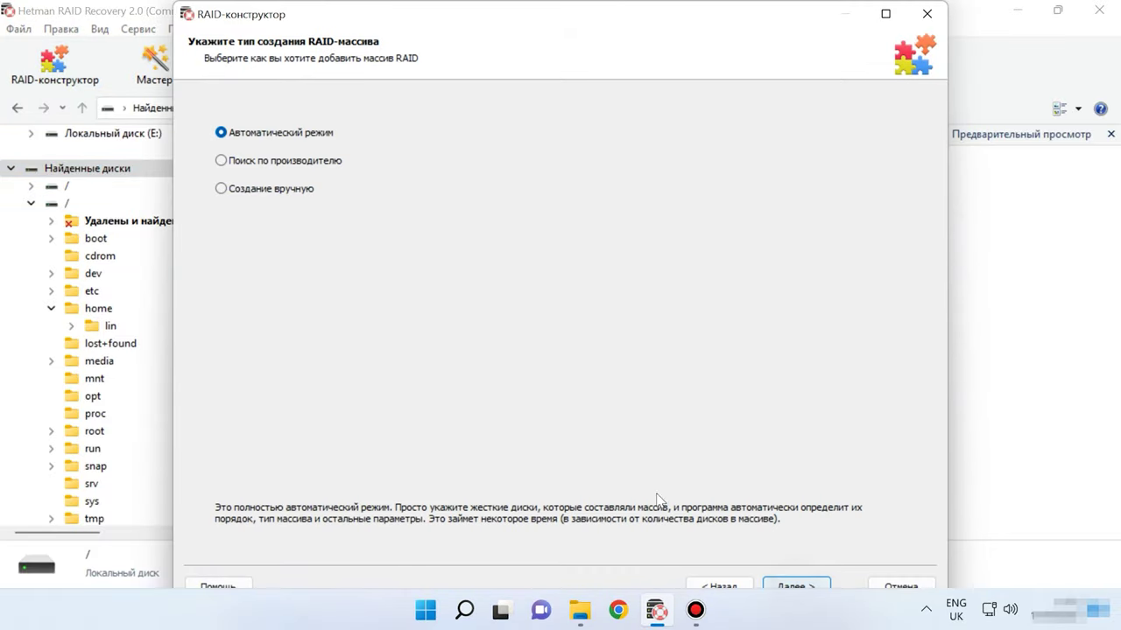
left_click(289, 191)
left_click(816, 581)
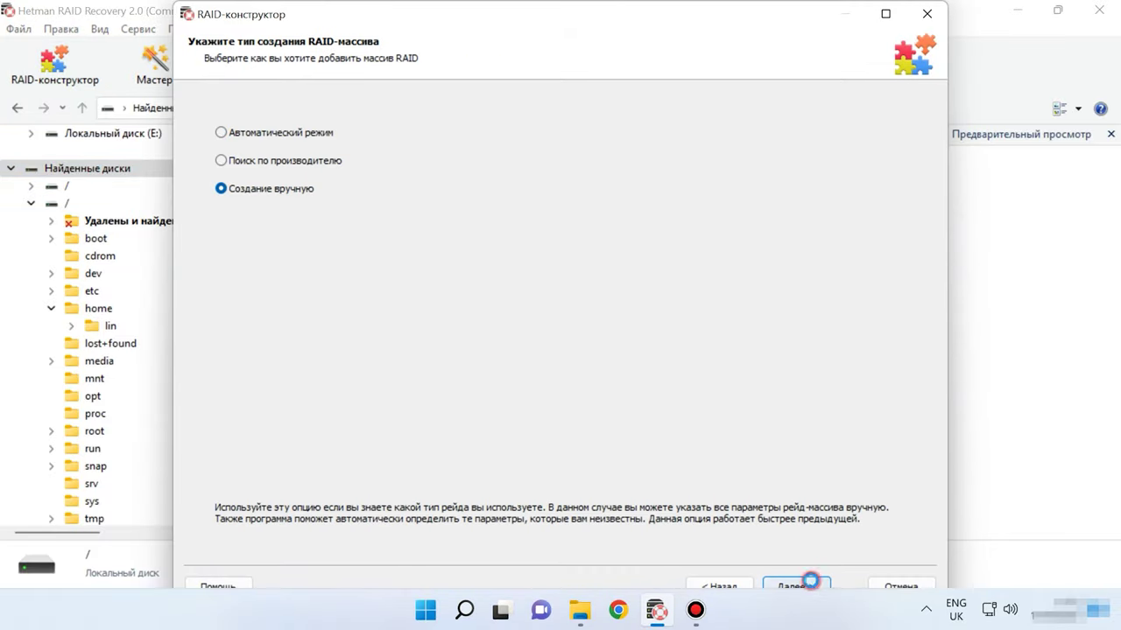
left_click(481, 102)
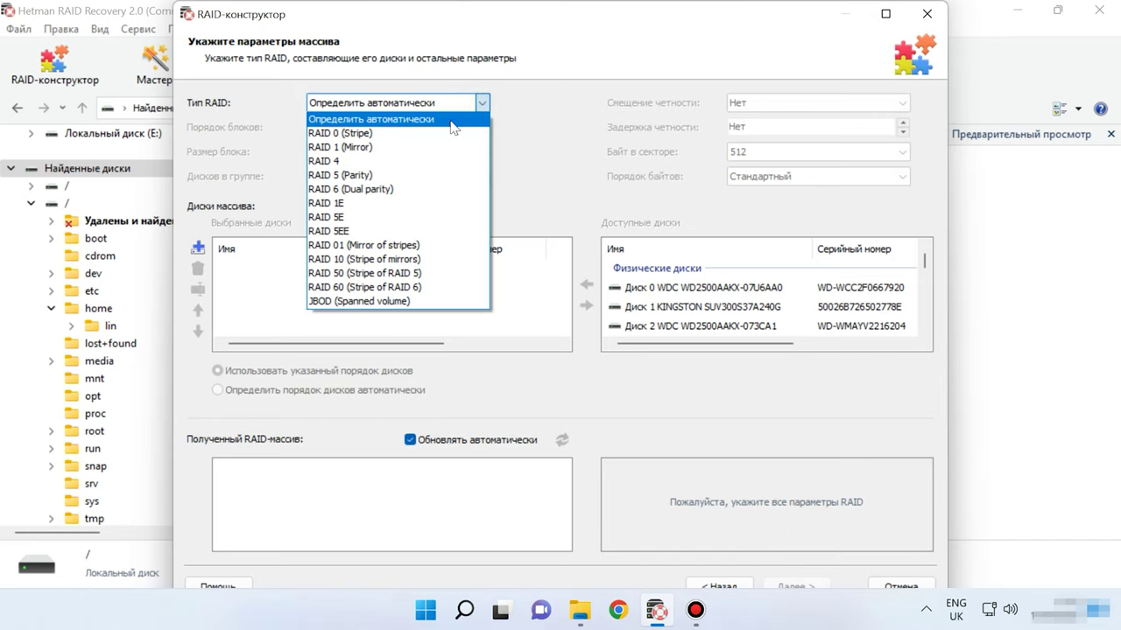
left_click(396, 147)
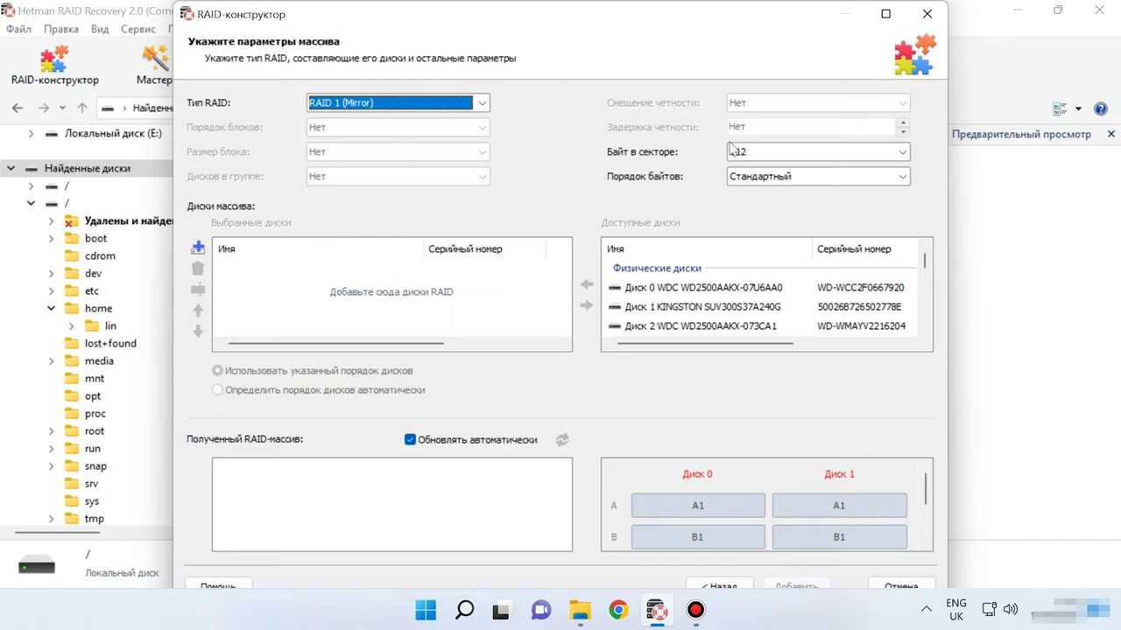
Add Диск 0 WDC WD2500AAKX-07U6AA0 and Диск 1 KINGSTON SUV300S37A240G to the array's selected disks.
left_click(692, 287)
left_click(584, 286)
left_click(583, 286)
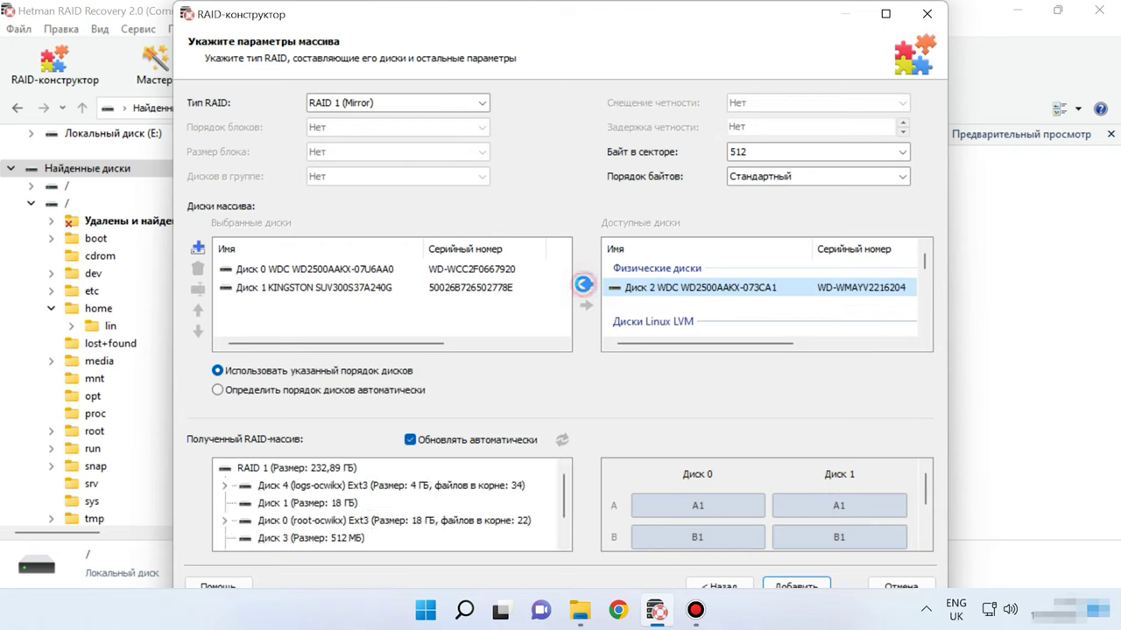
Add and remove an empty disk in the array's disk list, and check the KINGSTON disk's offset and size options.
left_click(198, 249)
left_click(256, 312)
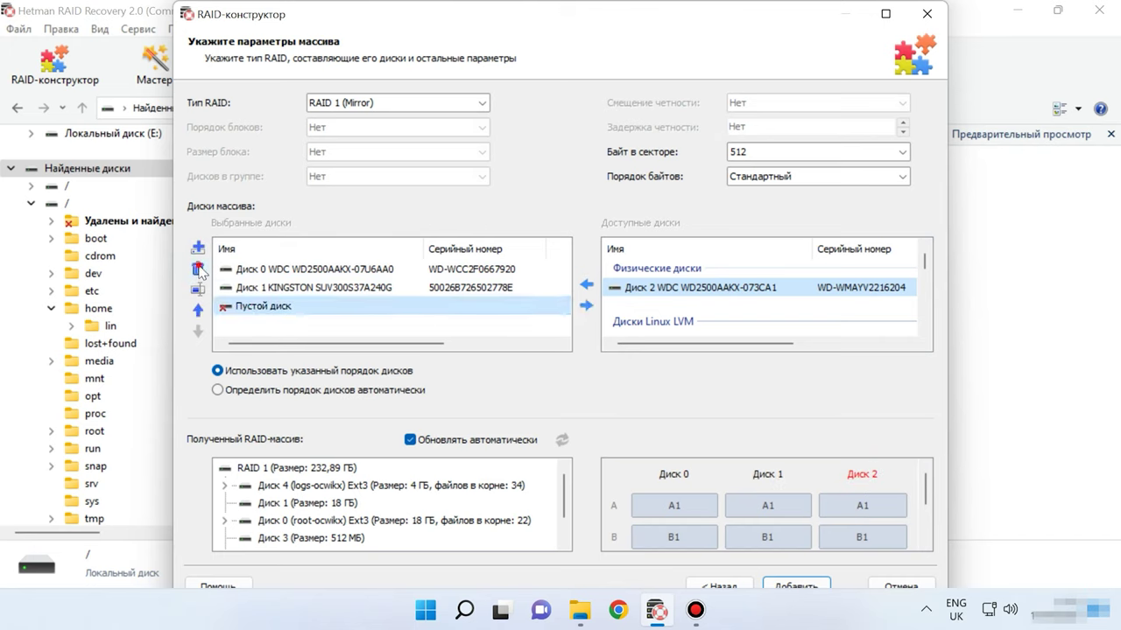
left_click(198, 269)
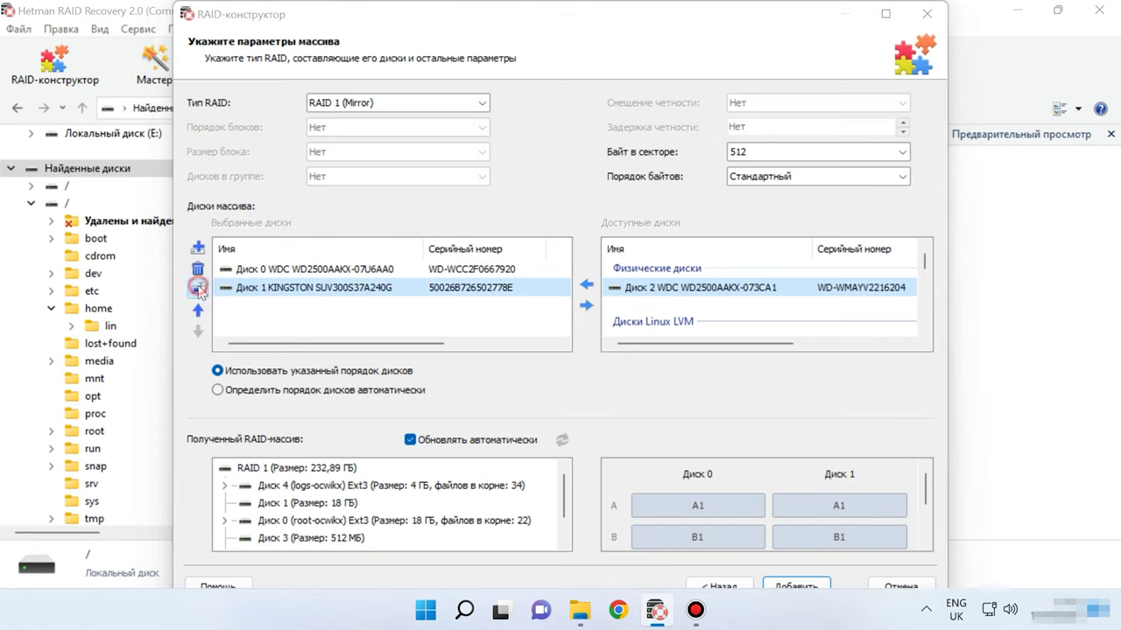
left_click(198, 288)
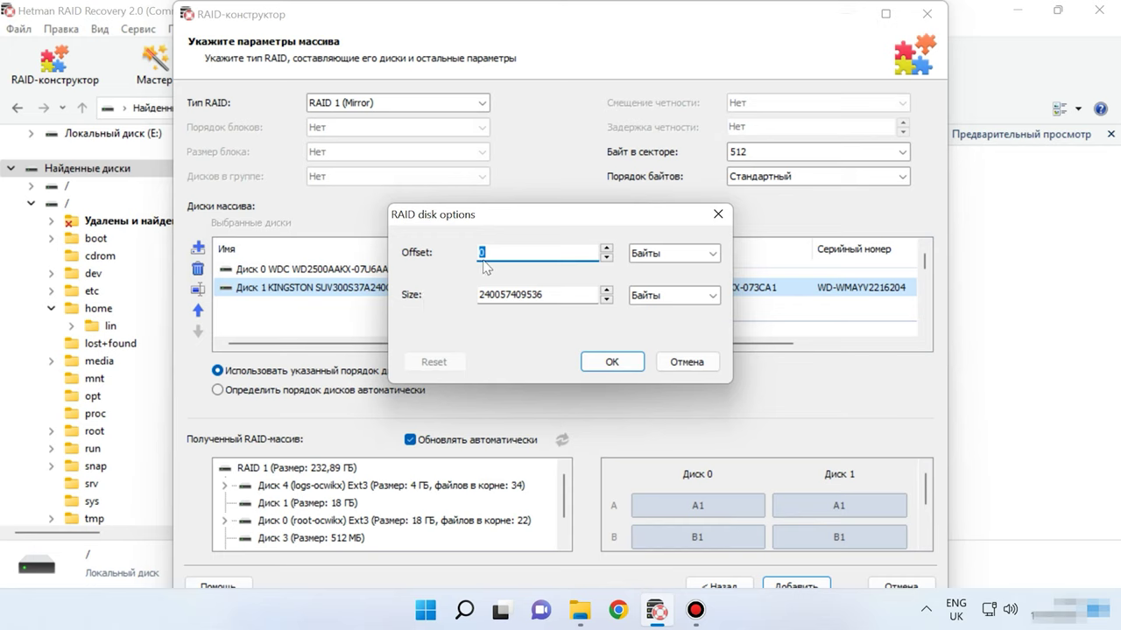
left_click(668, 365)
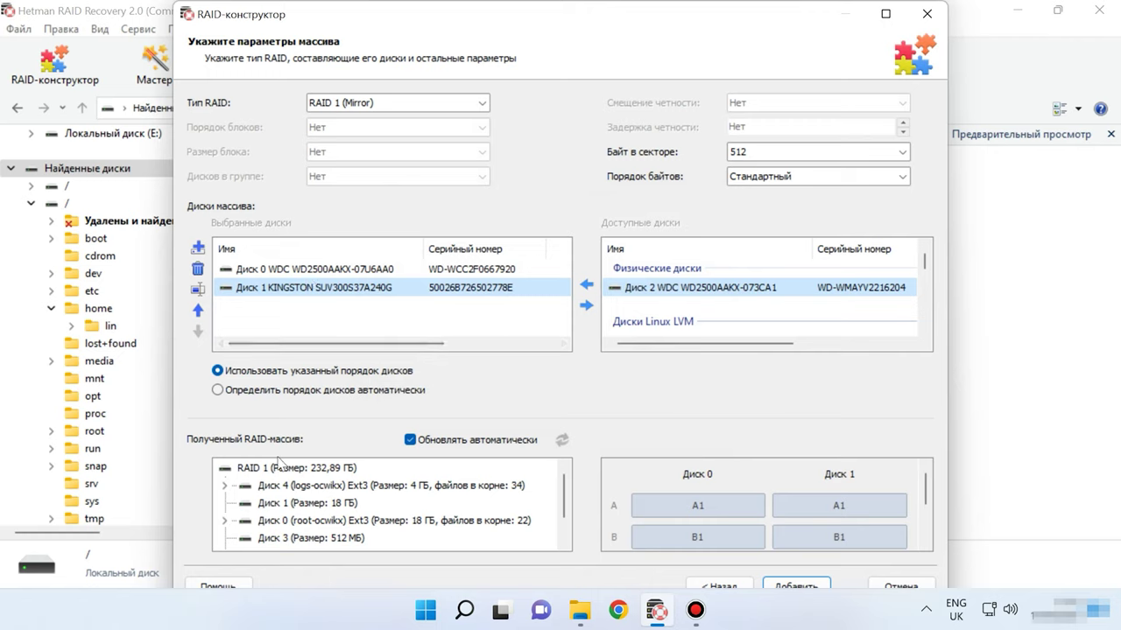
Examine the folder contents of the logs-ocwikx and root-ocwikx Ext3 partitions in the resulting RAID array.
left_click(224, 486)
scroll(356, 523, "down", 1)
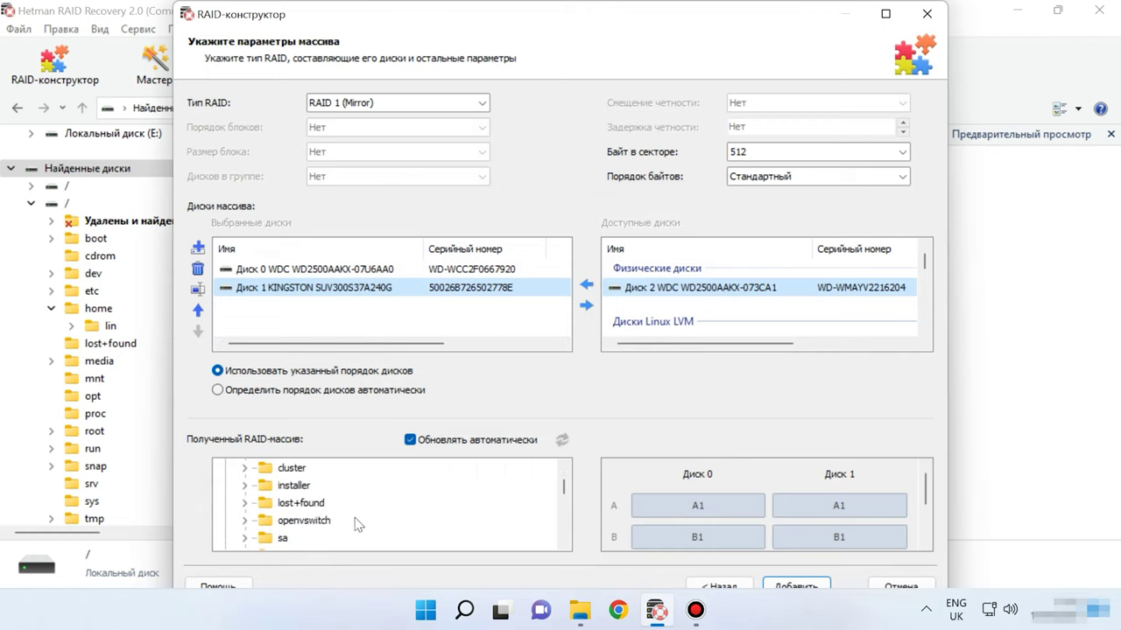
scroll(355, 524, "up", 1)
left_click(224, 468)
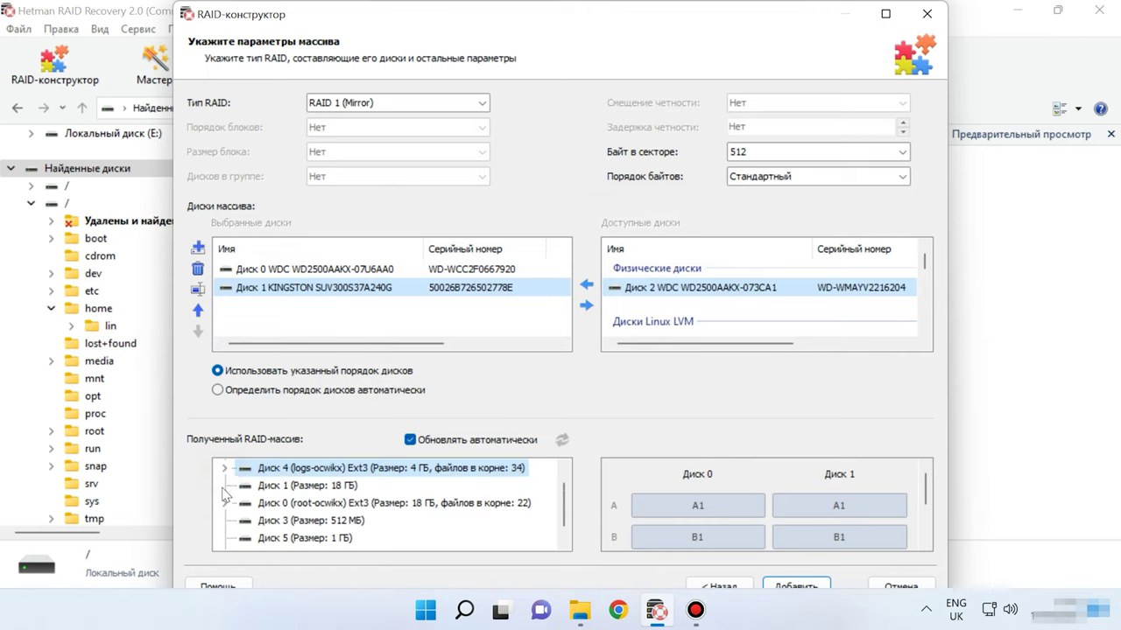
left_click(225, 503)
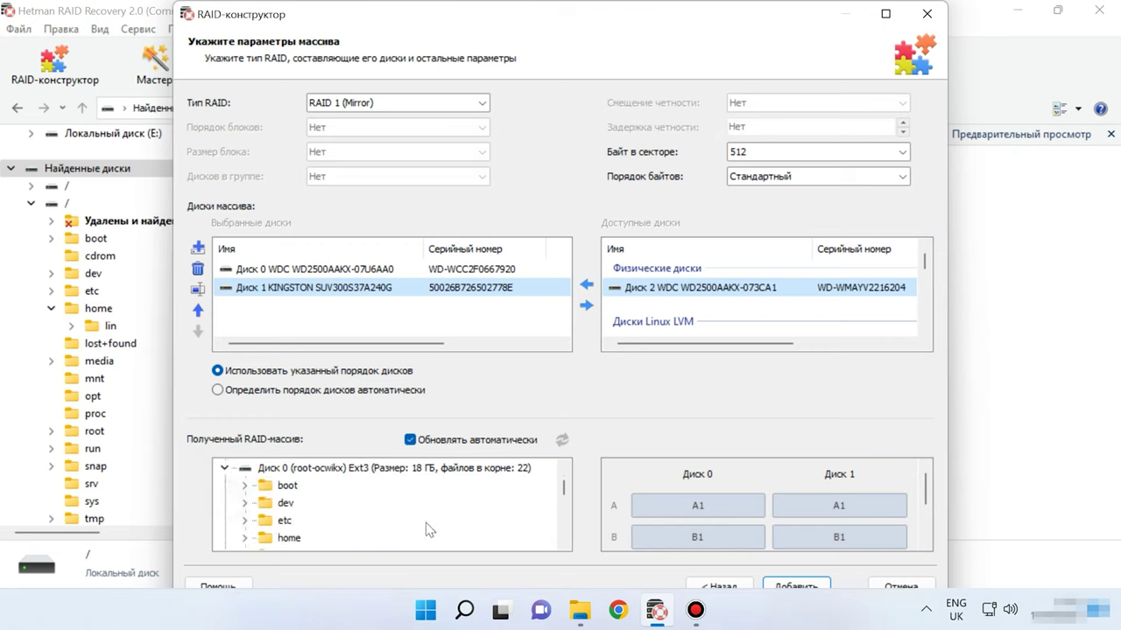
left_click(225, 470)
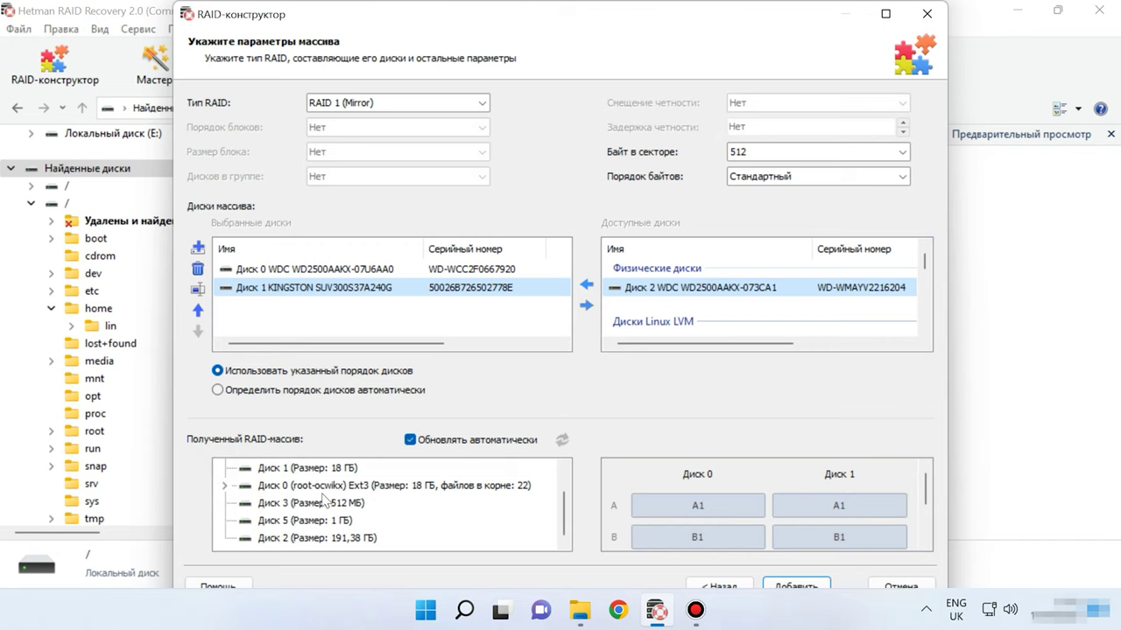
Add the assembled RAID 1 array to the disk manager and check the properties of its 191 ГБ partition and the array.
left_click(797, 585)
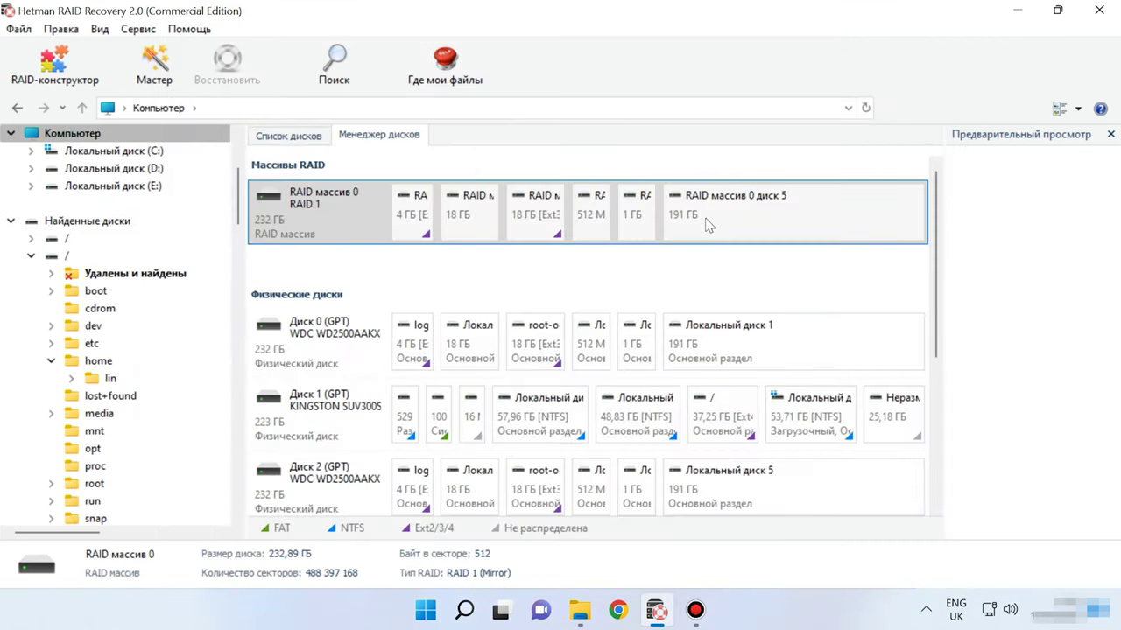
left_click(707, 225)
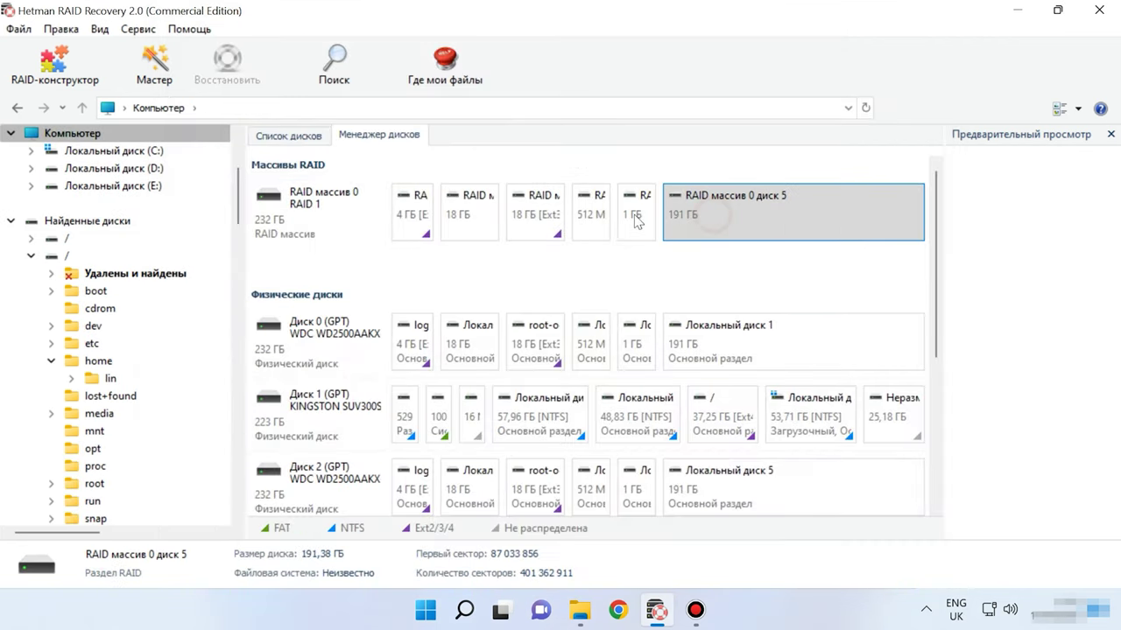
left_click(285, 218)
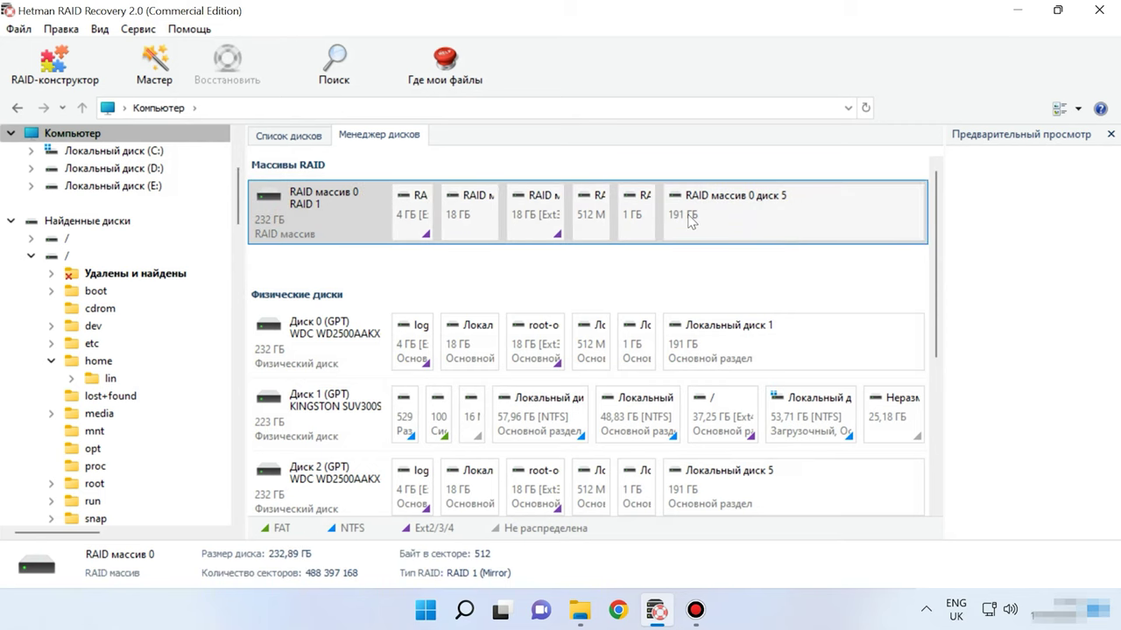
Select the 44,37 ГБ NTFS partition Локальный диск 8 on the 45,09 ГБ VG_XenStorage disk.
scroll(720, 245, "down", 4)
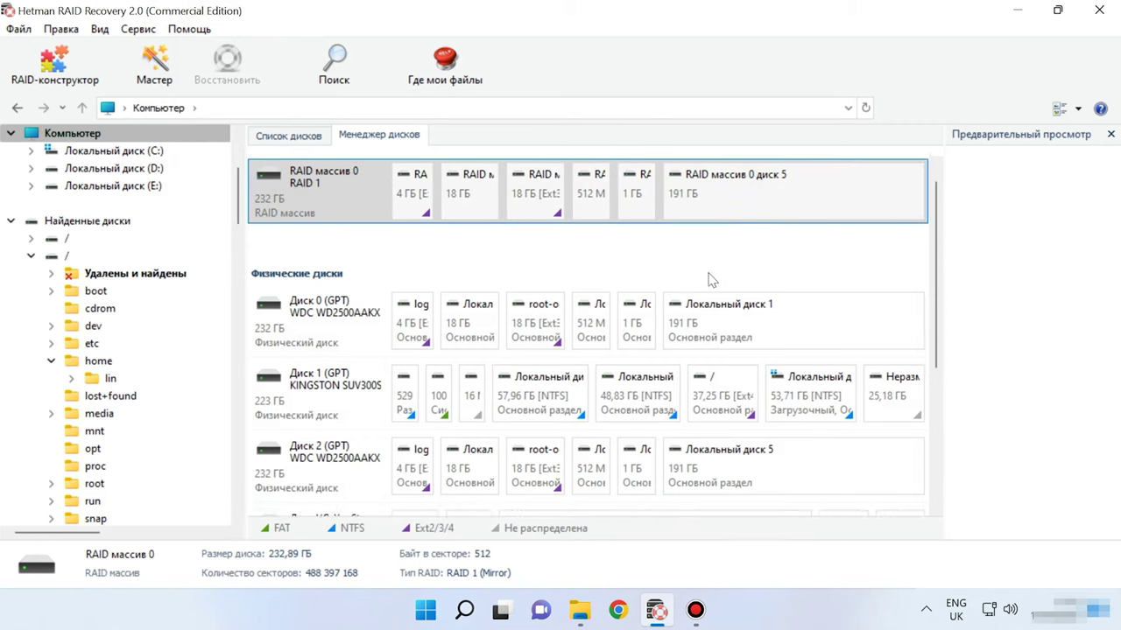
scroll(631, 411, "down", 2)
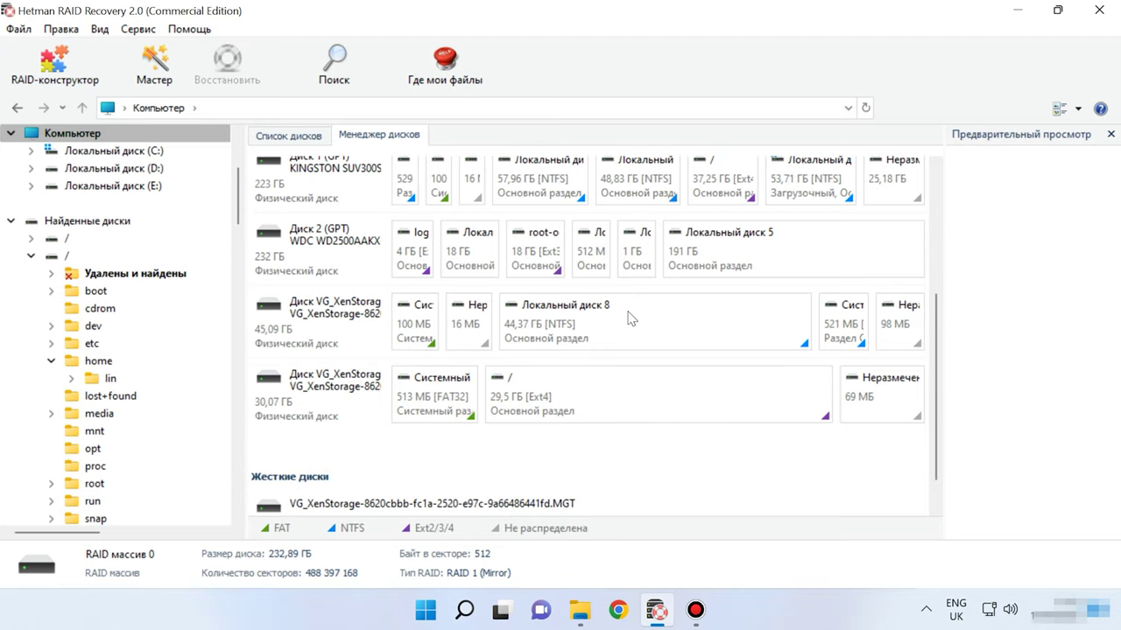
left_click(645, 320)
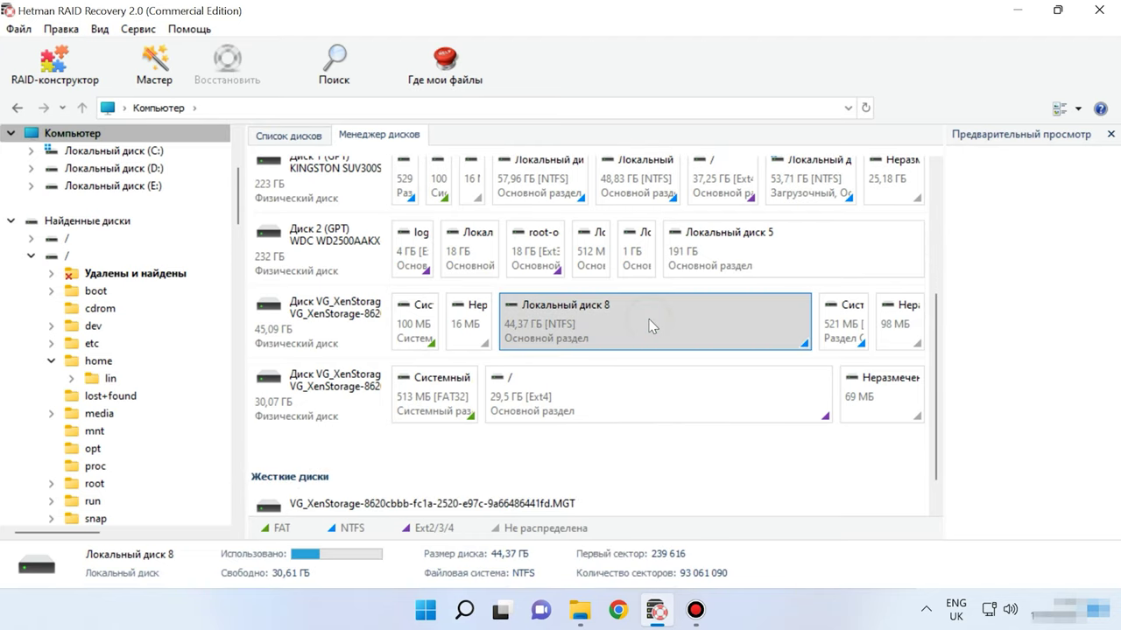